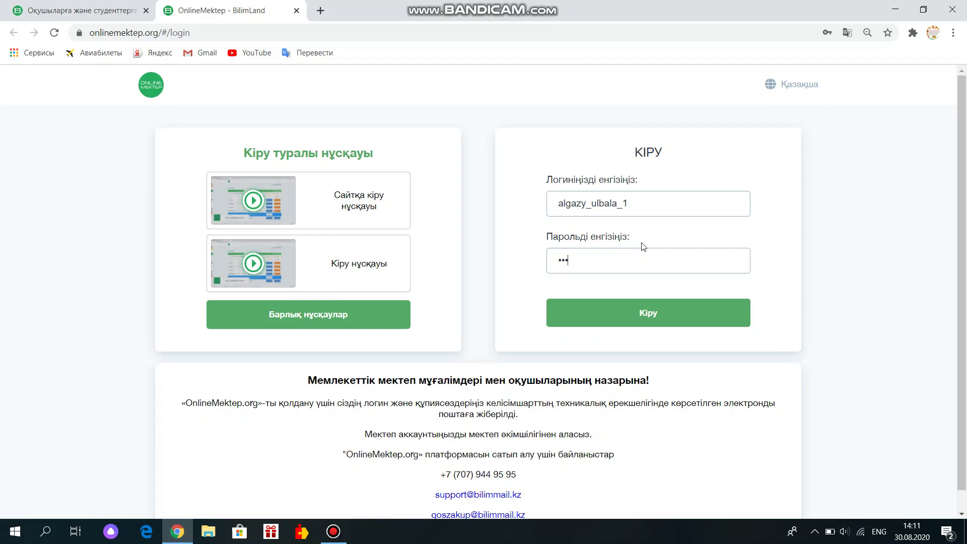
- Sign in to the teacher account and try out collapsing and expanding the navigation sidebar and its Online Mektep section
left_click(612, 315)
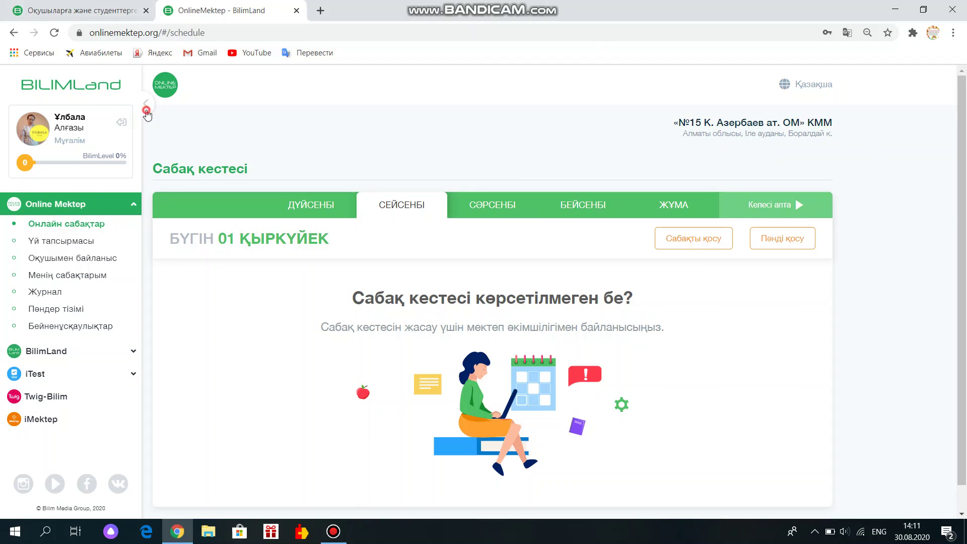
left_click(146, 104)
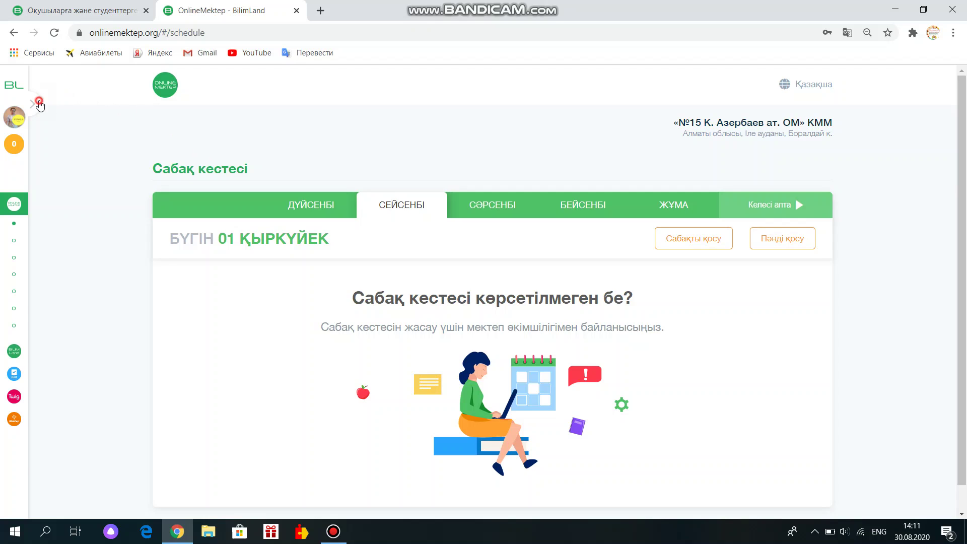
mouse_move(35, 104)
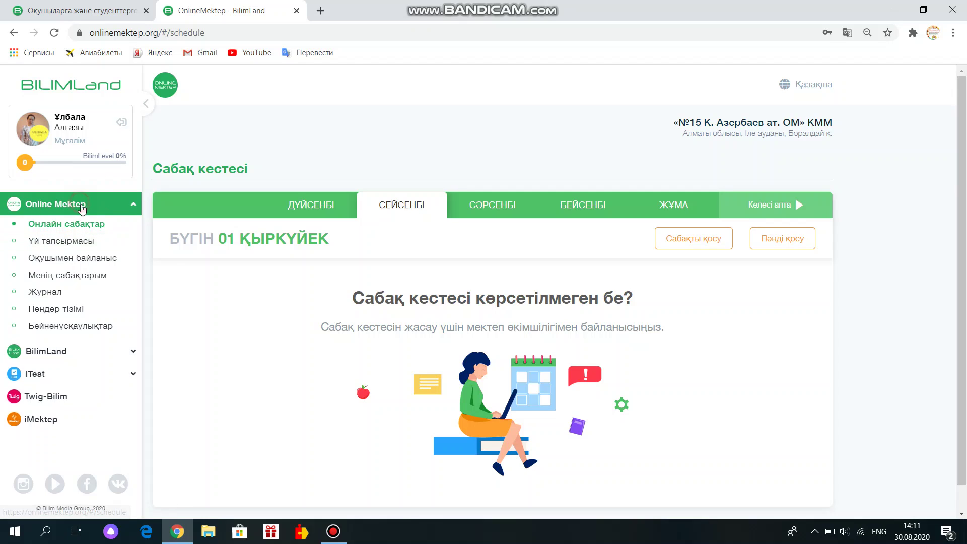
left_click(80, 204)
left_click(64, 205)
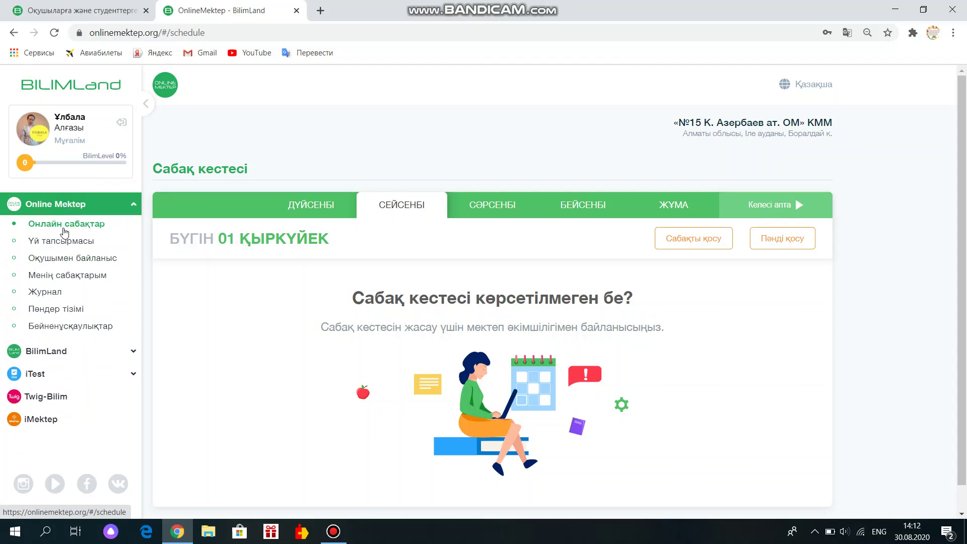
- Look over the Үй тапсырмасы homework list and the Онлайн сабақтар lesson schedule
left_click(64, 242)
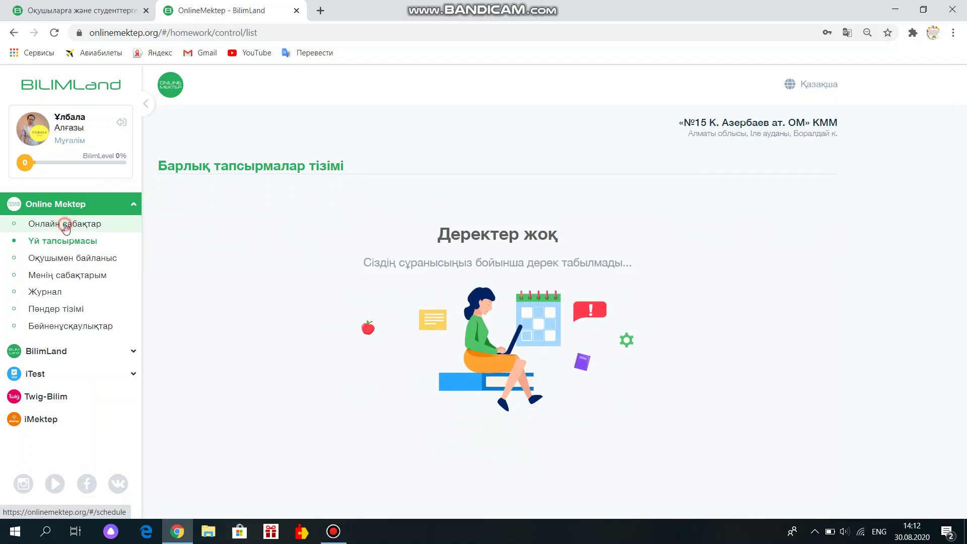
left_click(66, 223)
scroll(455, 311, "down", 1)
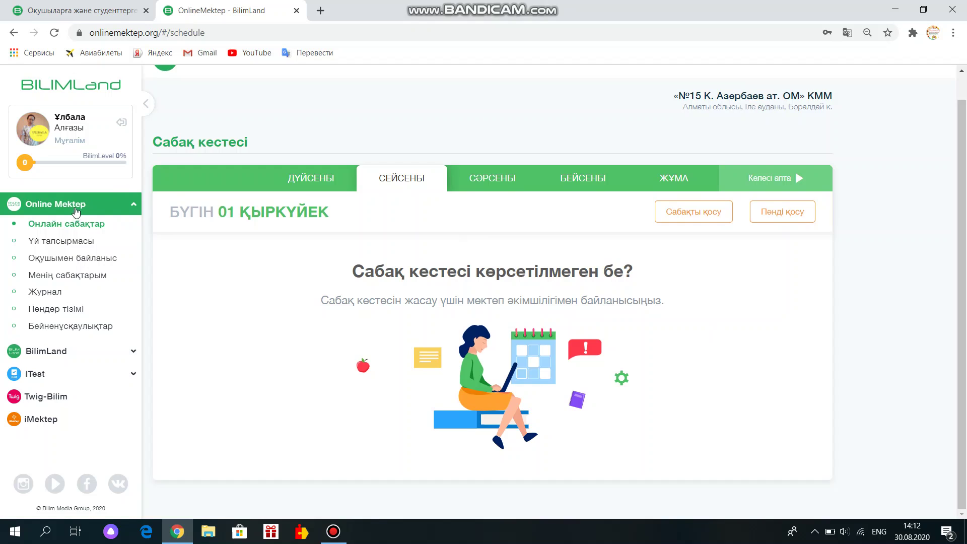
left_click(62, 243)
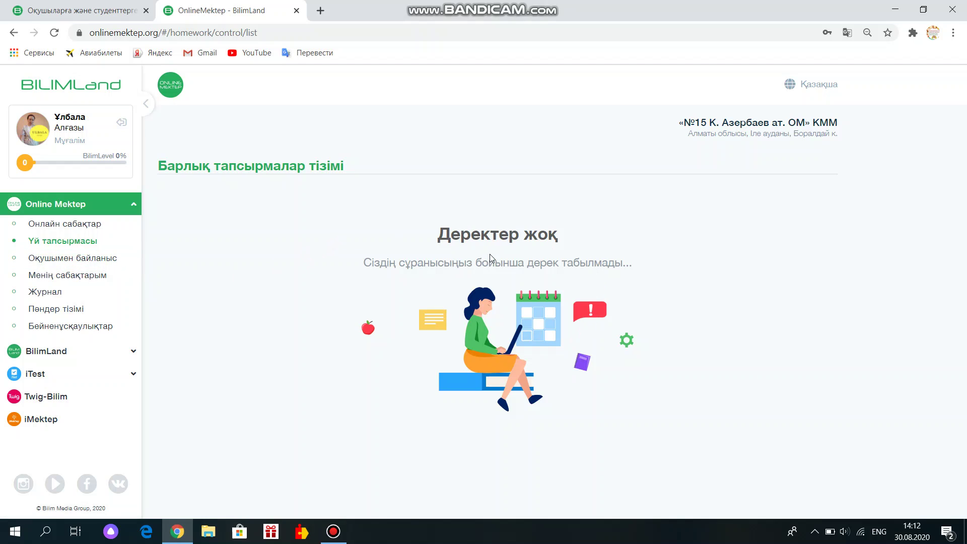
- Examine the Оқушымен байланыс private chat page and the Менің сабақтарым lesson list
left_click(107, 258)
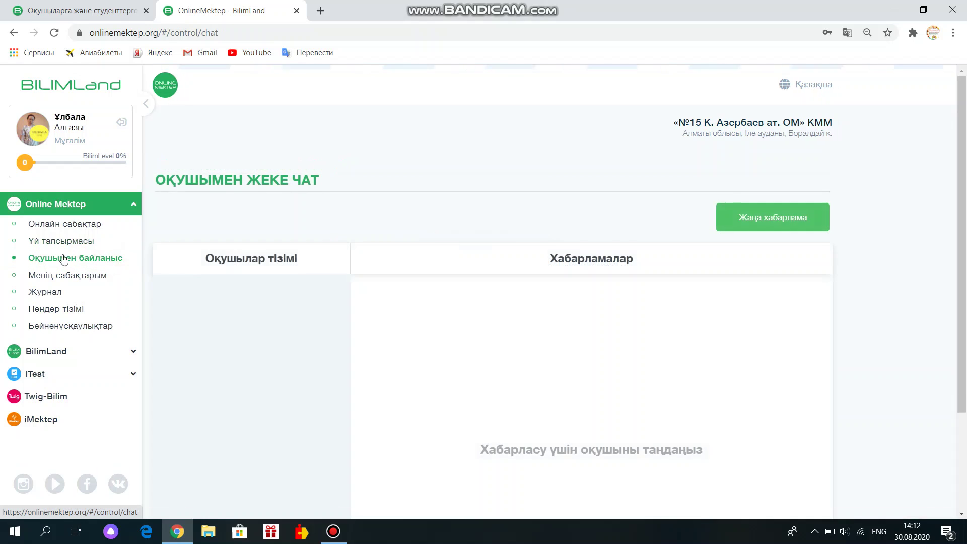
scroll(361, 263, "down", 1)
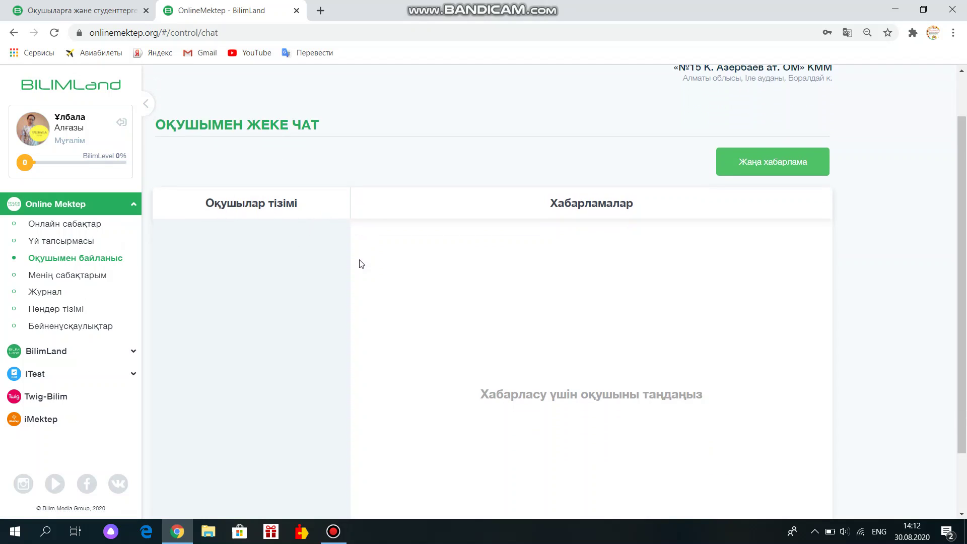
scroll(361, 264, "down", 1)
scroll(361, 260, "up", 1)
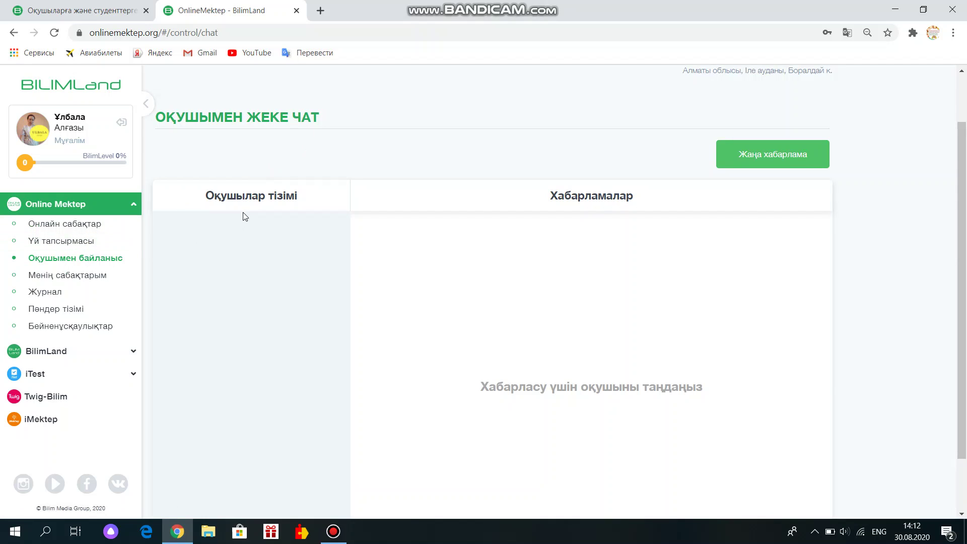
left_click(103, 278)
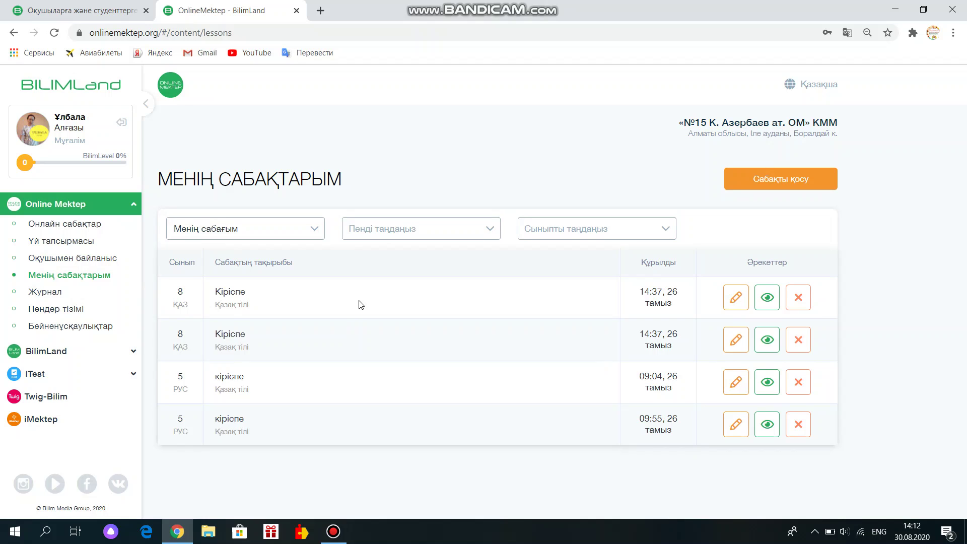
- View the Журнал page and browse the Пәндер тізімі subjects for Бастауыш мектеп and Орта мектеп
left_click(69, 294)
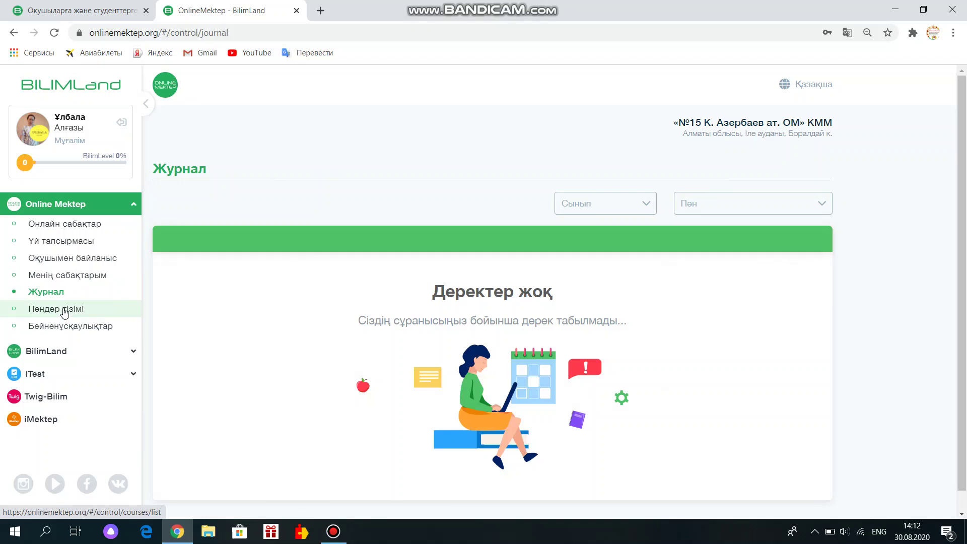
left_click(64, 309)
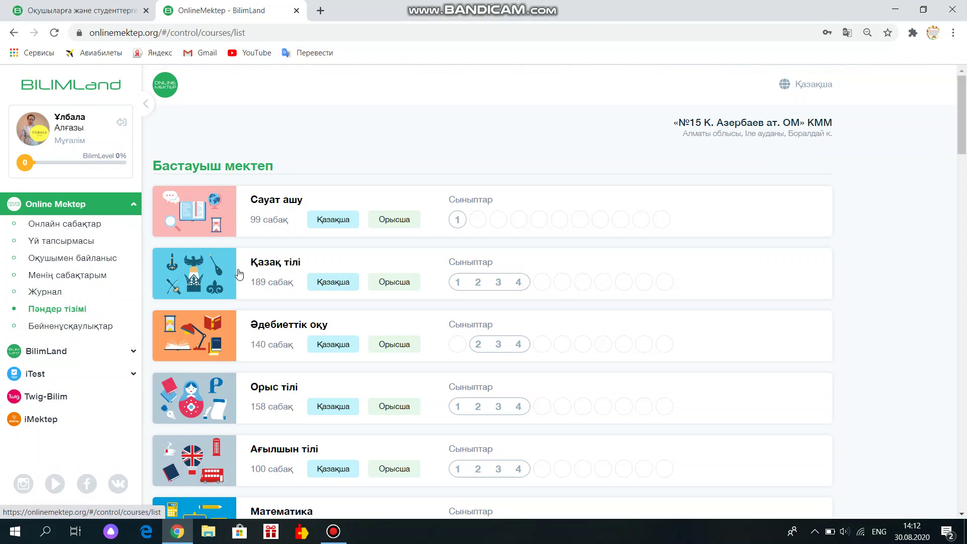
scroll(274, 260, "down", 10)
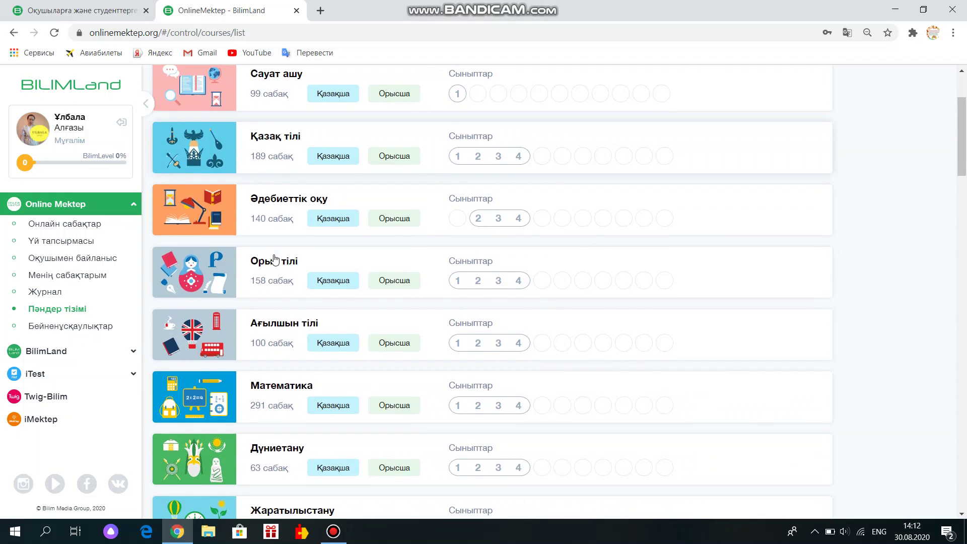
scroll(275, 259, "down", 5)
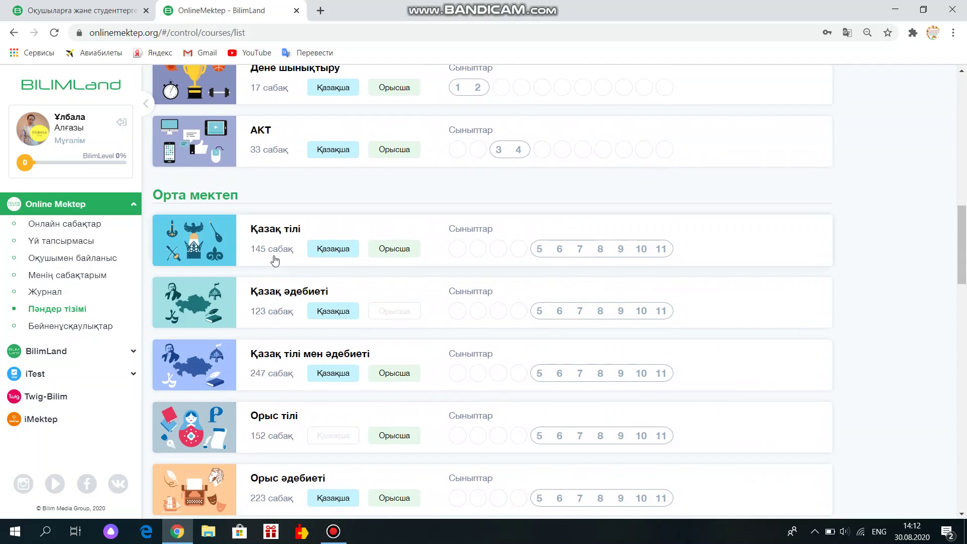
scroll(275, 261, "down", 4)
scroll(271, 262, "up", 15)
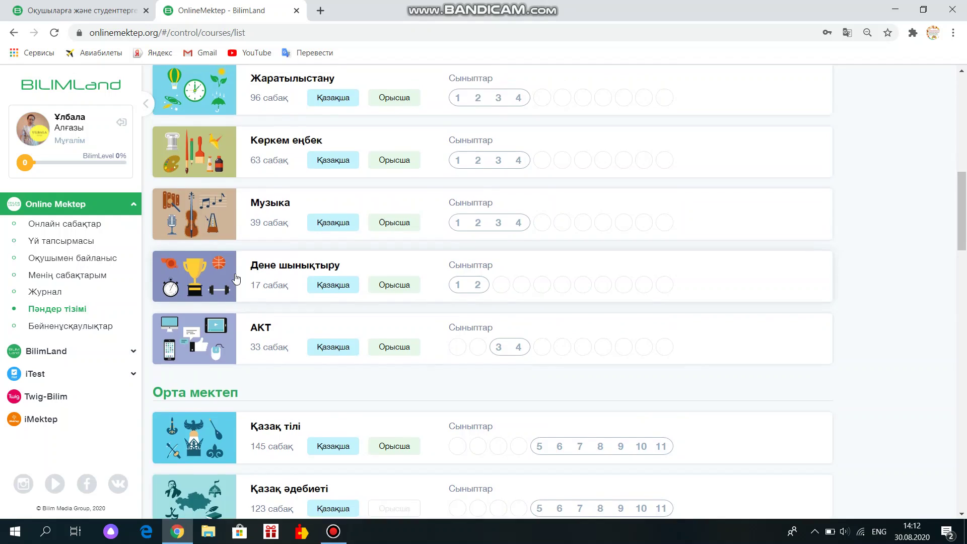
scroll(235, 279, "up", 4)
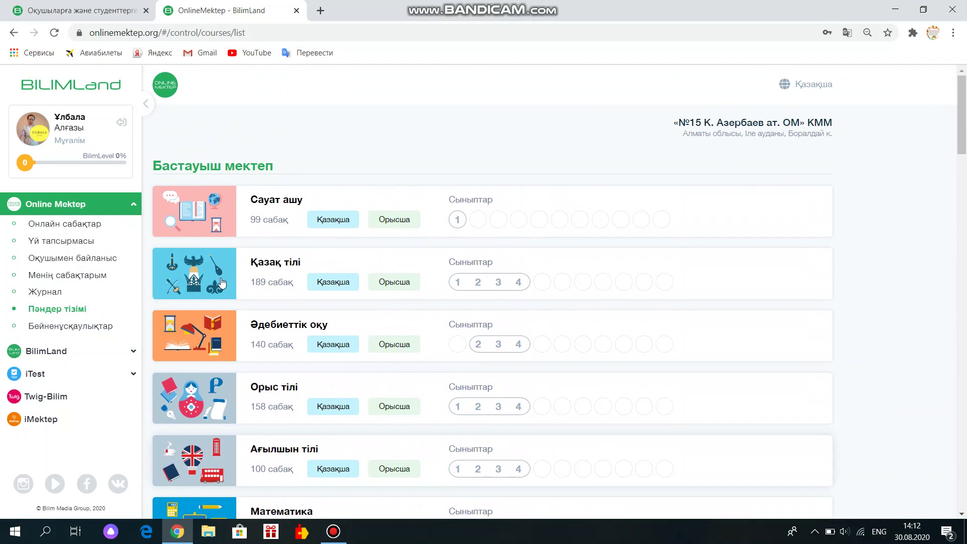
- Open the Бейненұсқаулықтар playlist of video guides on YouTube and return to OnlineMektep by closing it
left_click(105, 326)
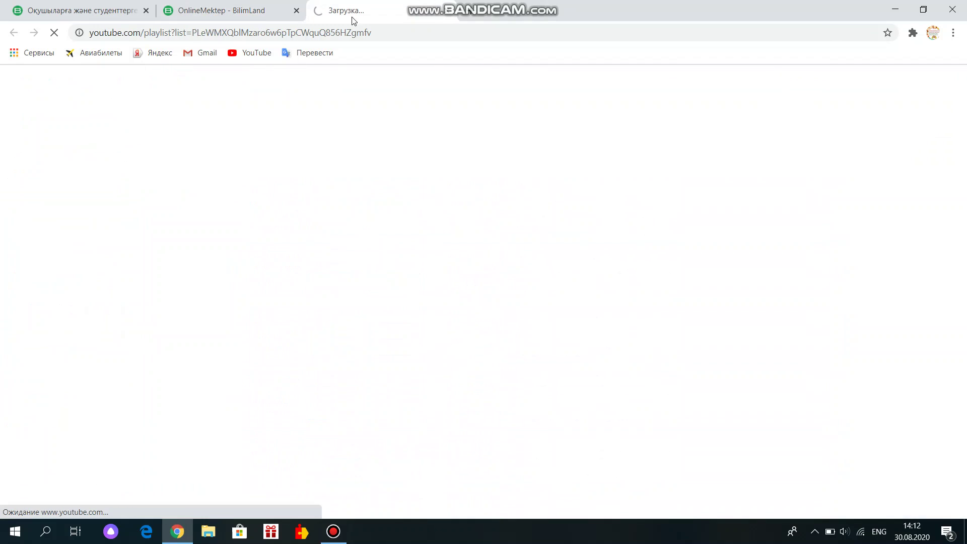
left_click(446, 10)
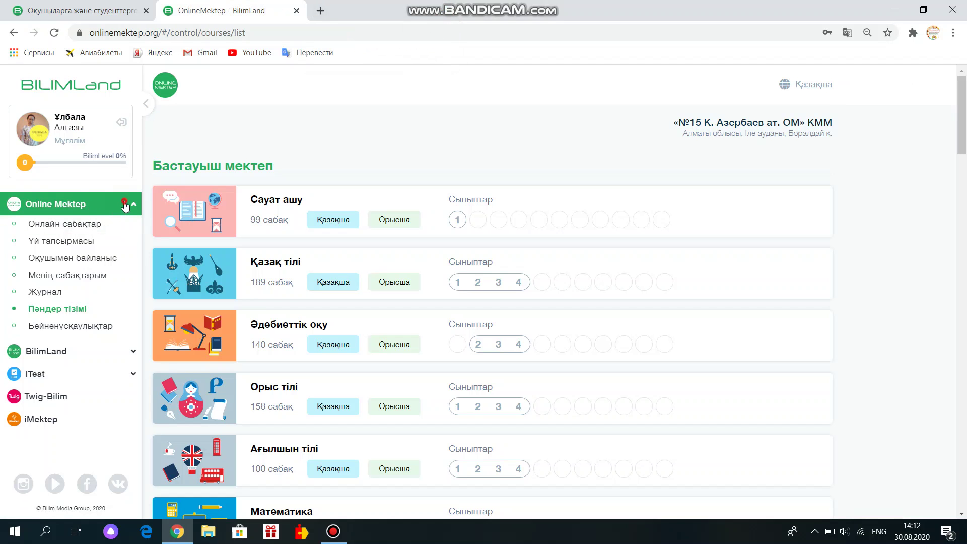
left_click(123, 204)
left_click(124, 204)
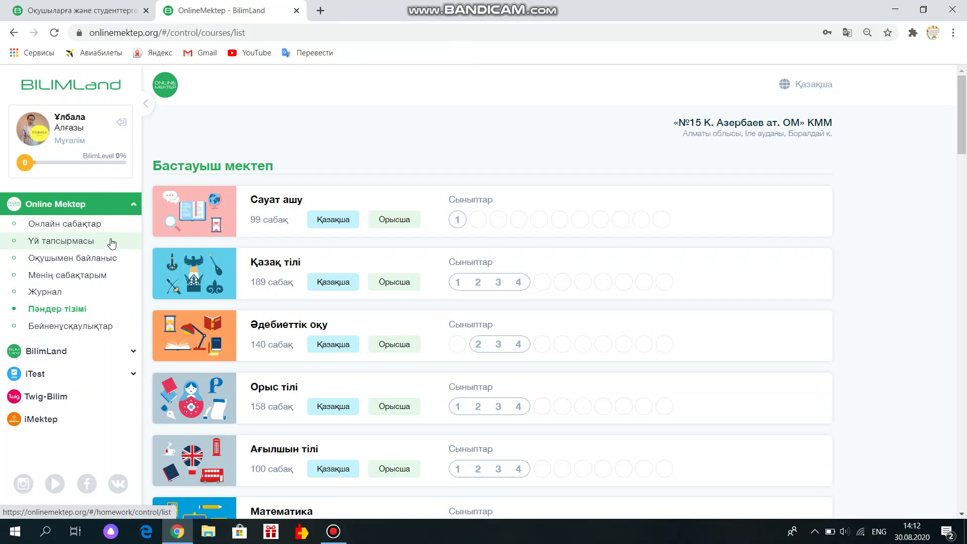
- Return to the Онлайн сабақтар schedule and inspect the Сабақты қосу and Пәнді қосу forms without filling them in
left_click(94, 275)
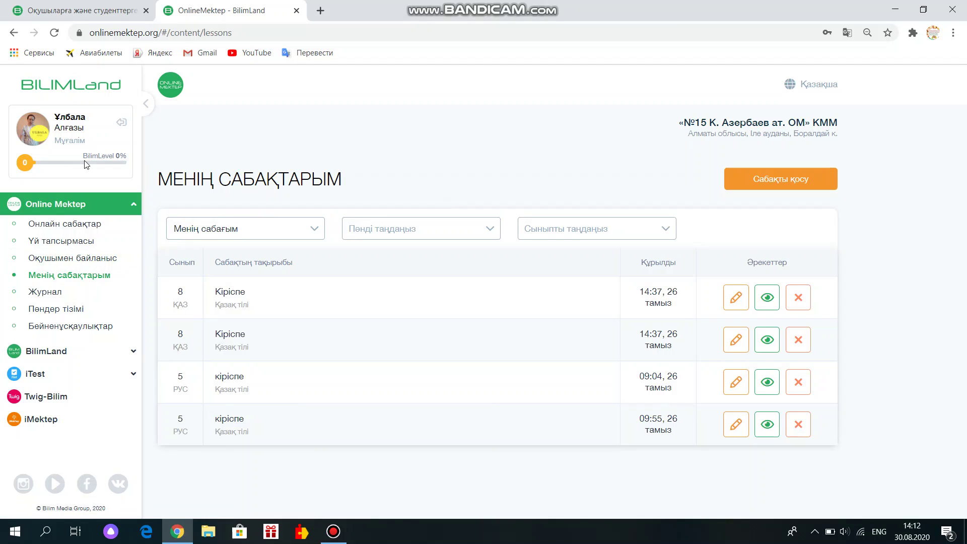
left_click(99, 222)
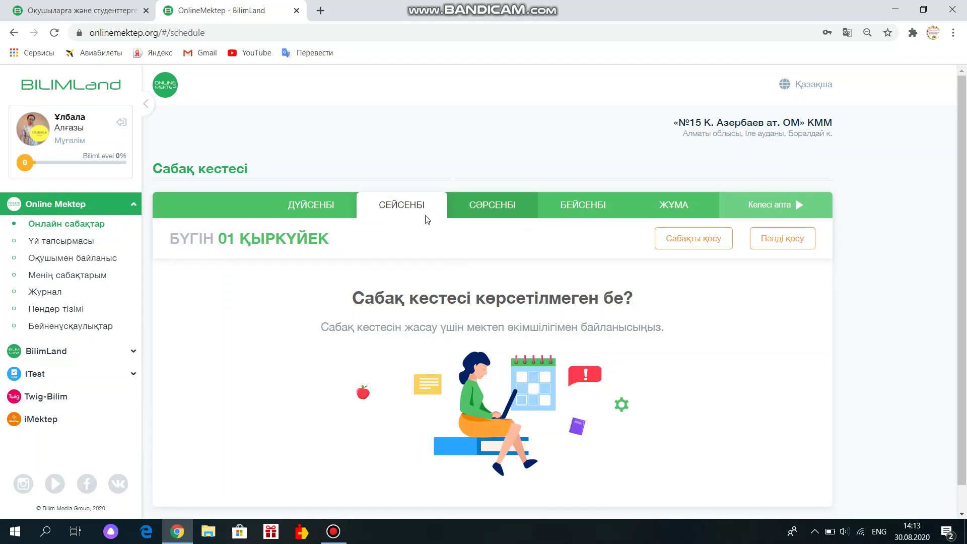
left_click(695, 238)
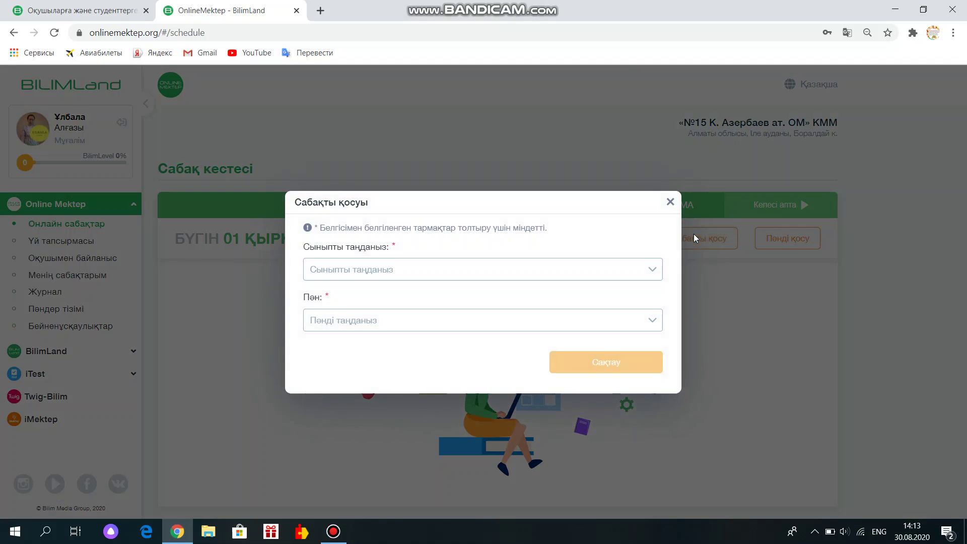
left_click(670, 200)
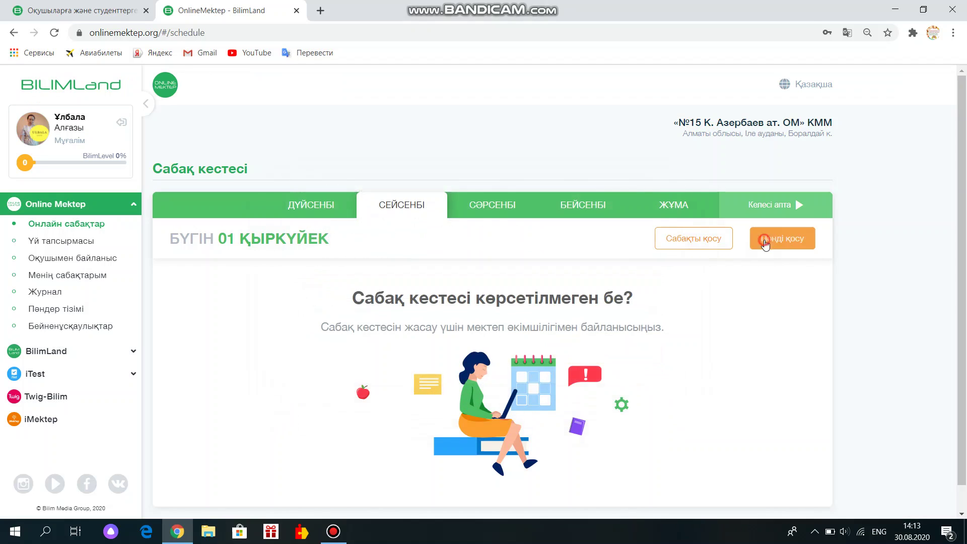
left_click(764, 239)
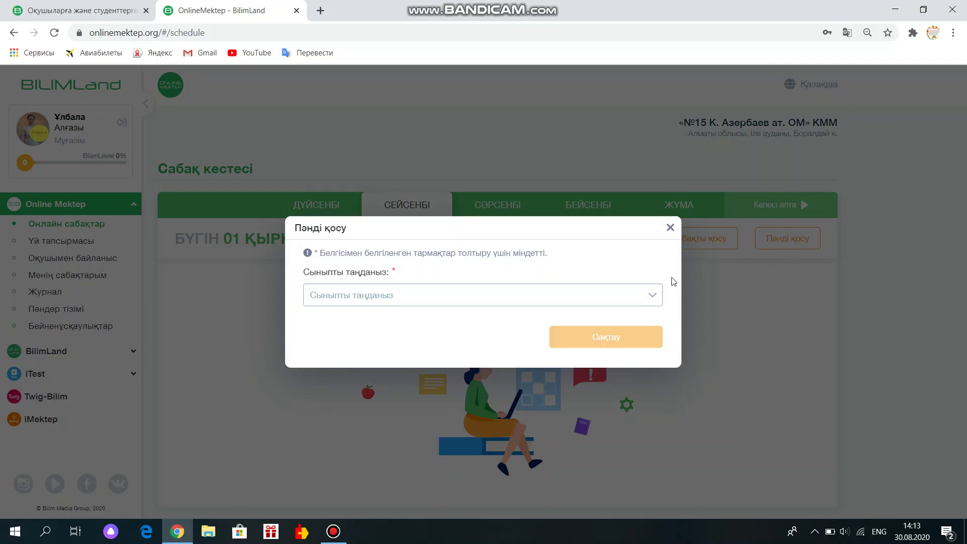
left_click(670, 227)
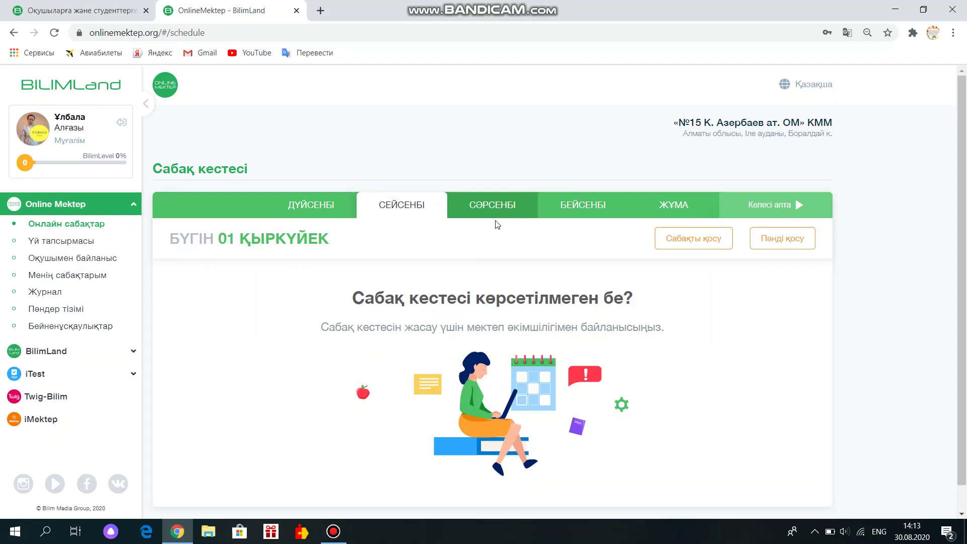
- Check Wednesday's lessons for 2 September in the schedule and return to Tuesday
left_click(485, 208)
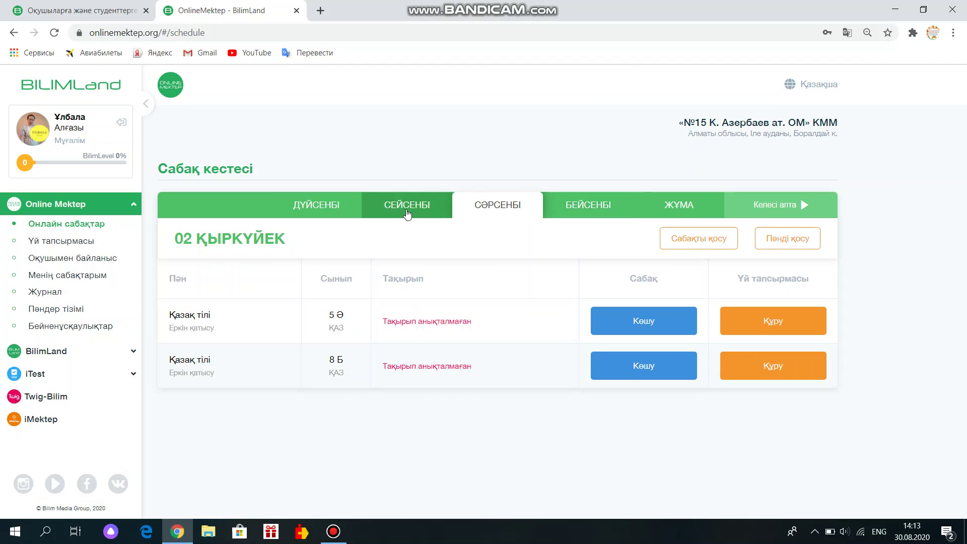
left_click(437, 216)
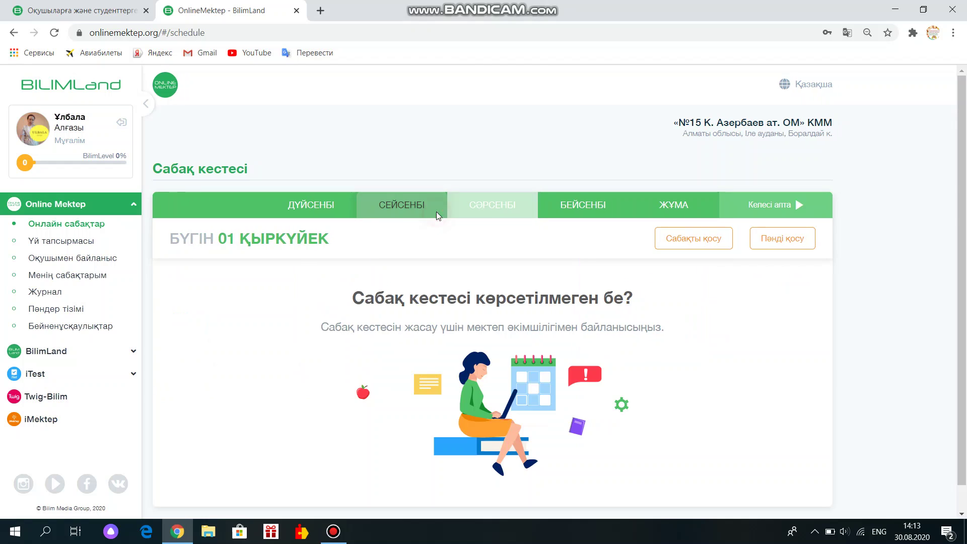
- Start a new lesson for Tuesday, 1 September, with class 8 Б and subject Қазақ тілі
left_click(696, 242)
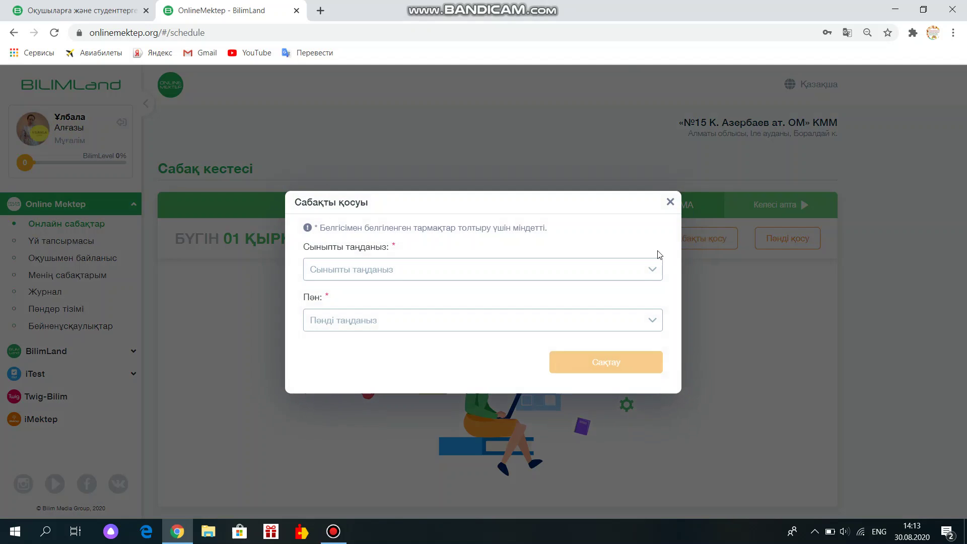
left_click(647, 270)
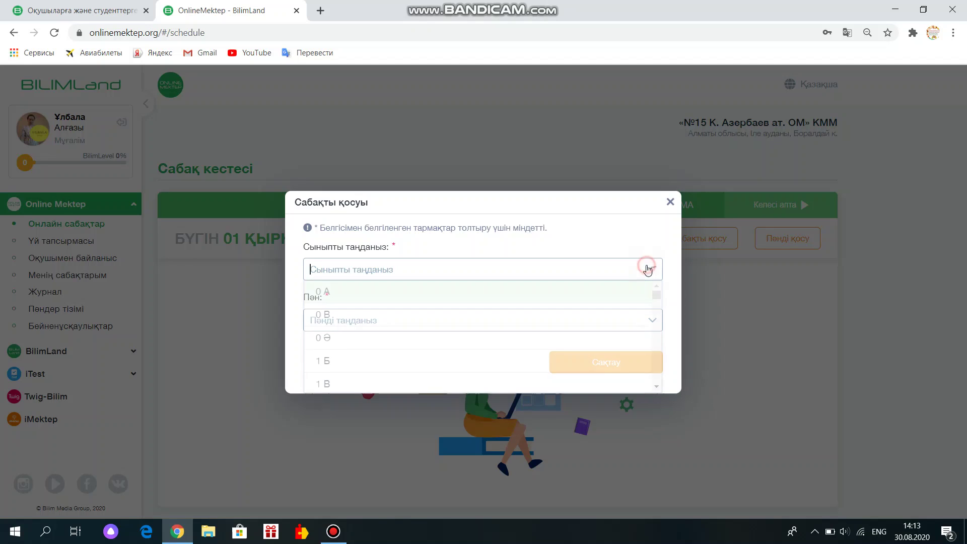
scroll(618, 303, "down", 3)
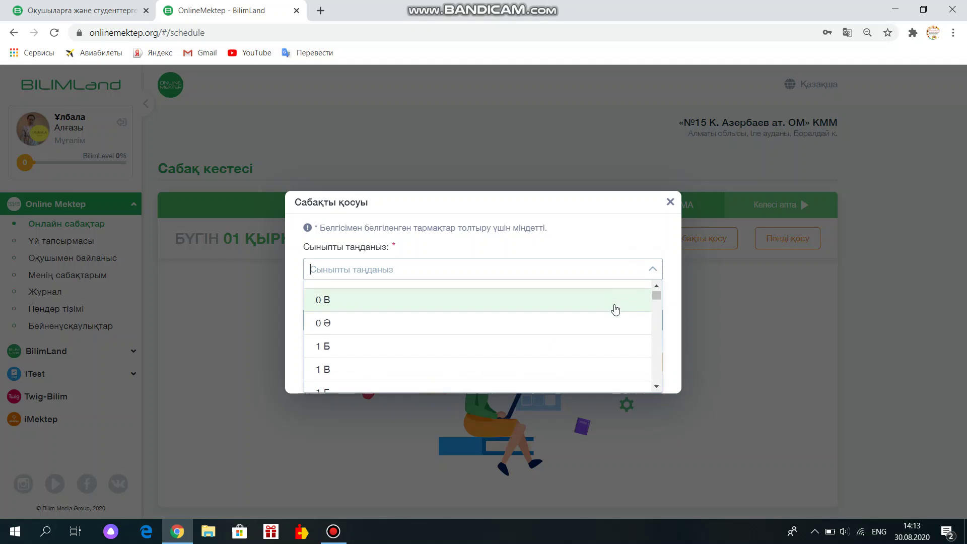
scroll(468, 373, "down", 20)
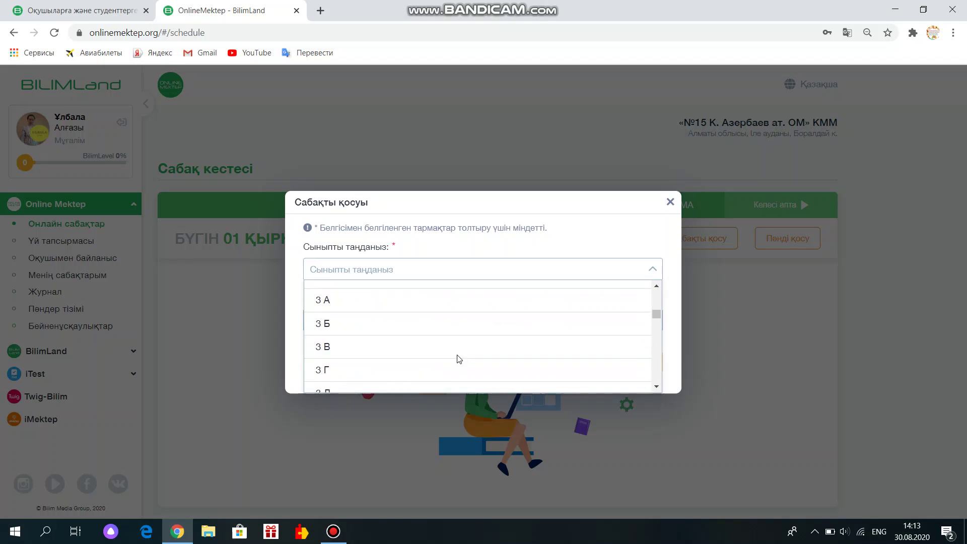
scroll(458, 352, "up", 3)
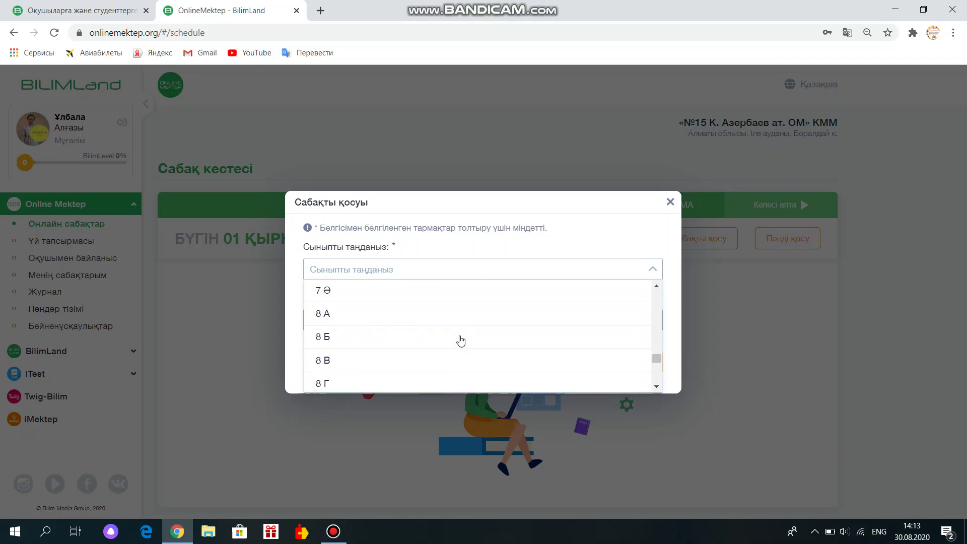
left_click(418, 378)
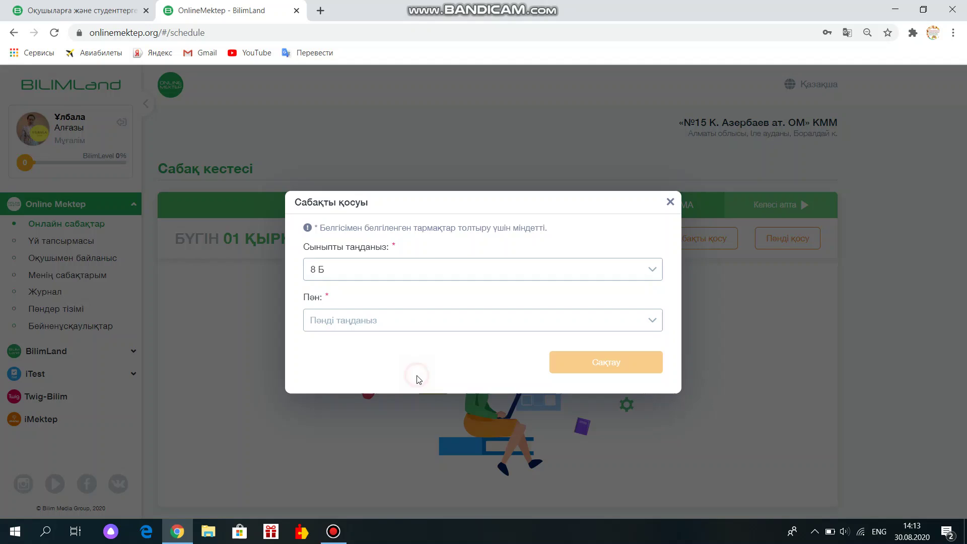
left_click(422, 318)
left_click(417, 346)
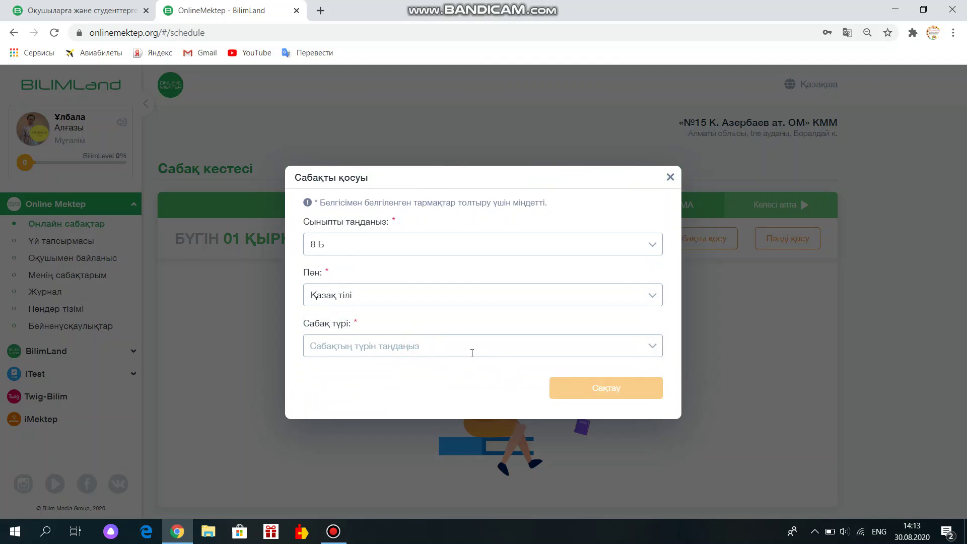
- Try the lesson type Менің сабағым with Менің сабақтарым and check which lesson templates are offered
left_click(440, 346)
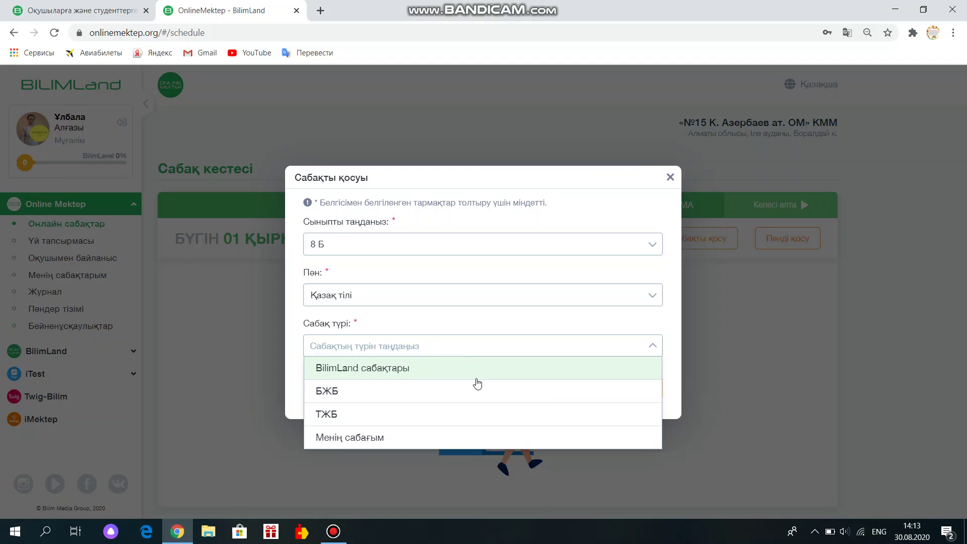
left_click(428, 436)
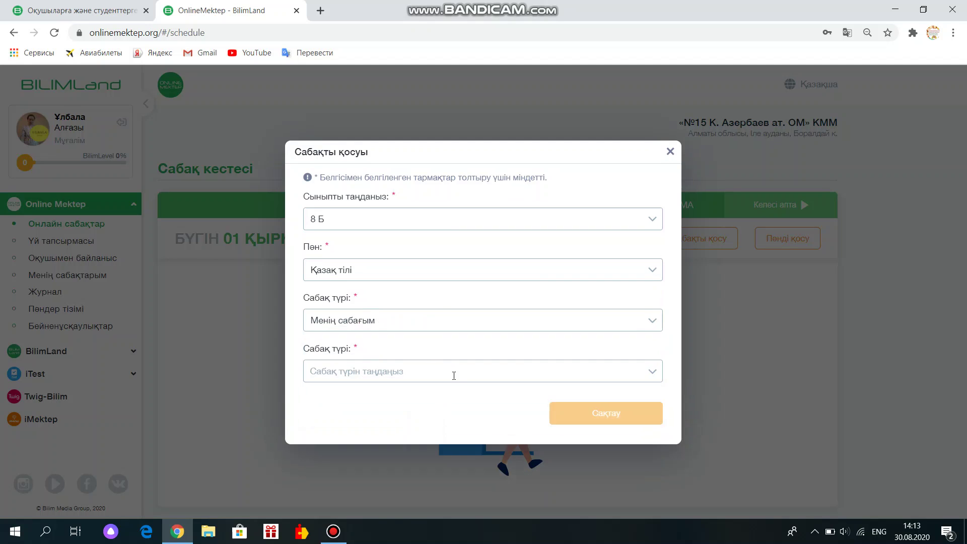
left_click(646, 376)
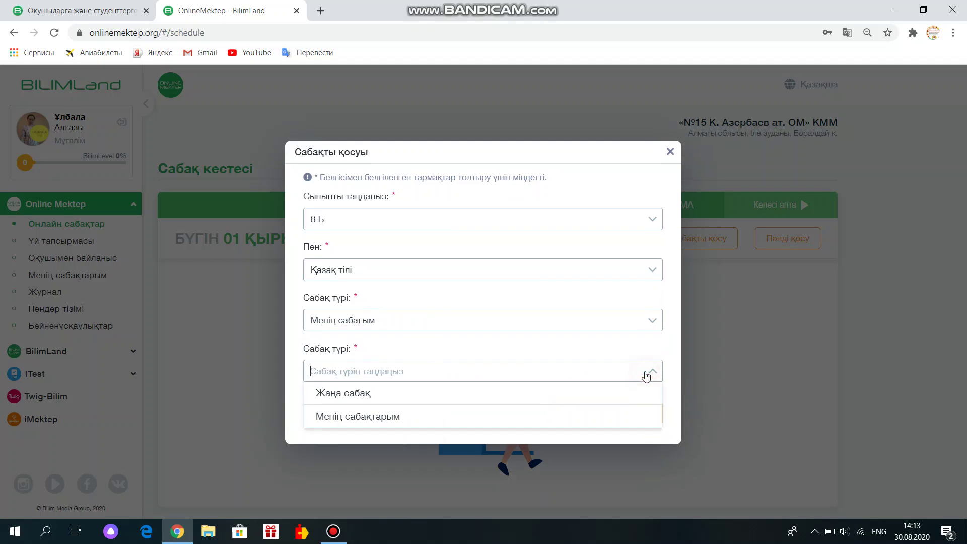
left_click(399, 419)
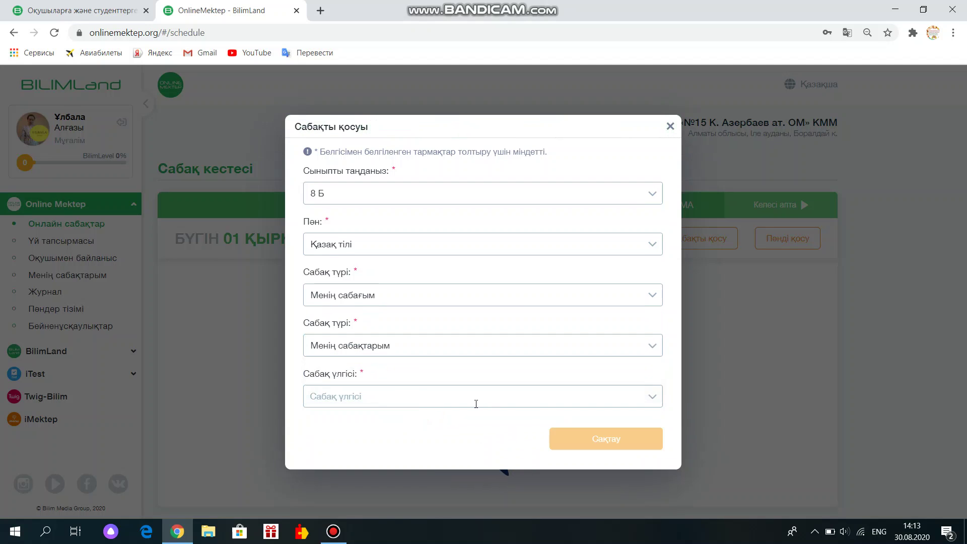
left_click(655, 401)
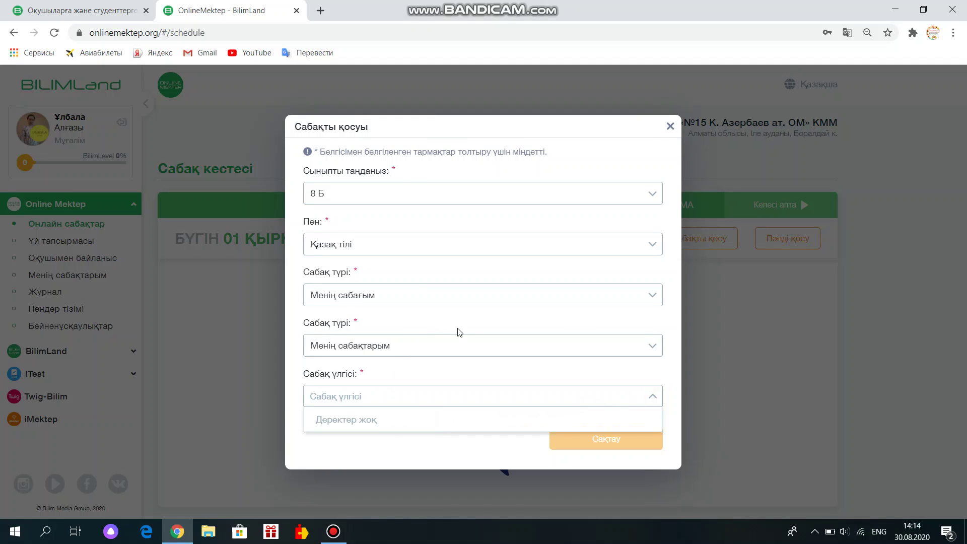
left_click(462, 351)
- Set the lesson type to BilimLand сабақтары with topic Көне түркі жазбалары – тарих пен мәдениеттің мәйегі, and save the lesson
left_click(652, 302)
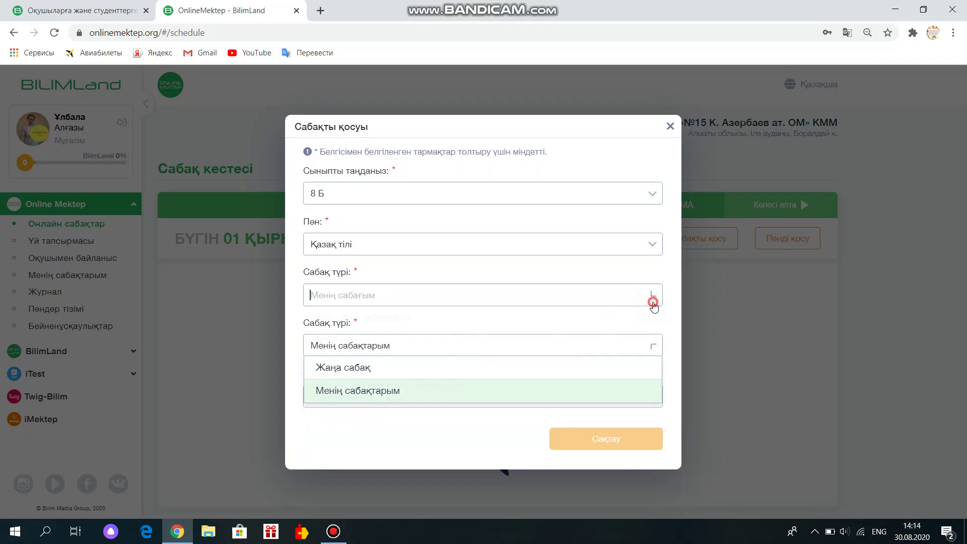
left_click(384, 319)
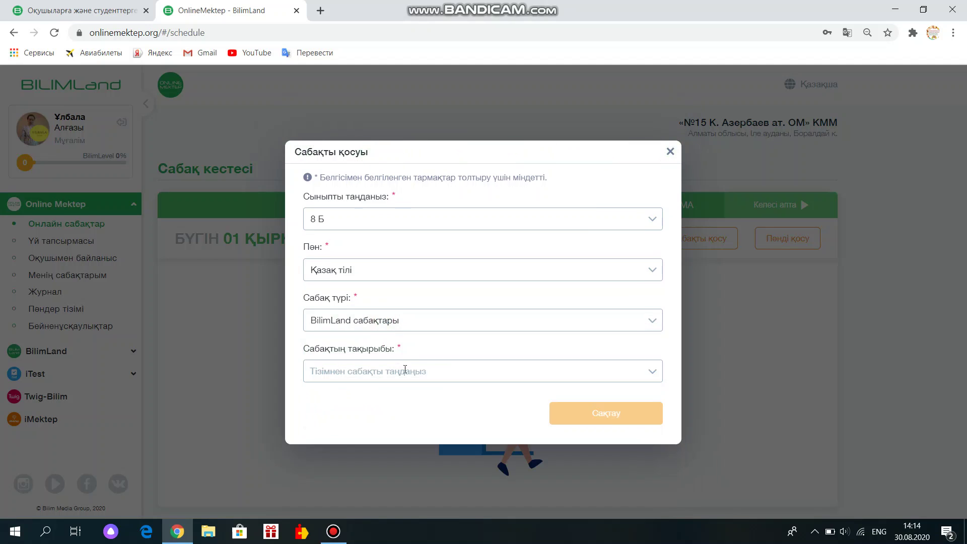
left_click(656, 373)
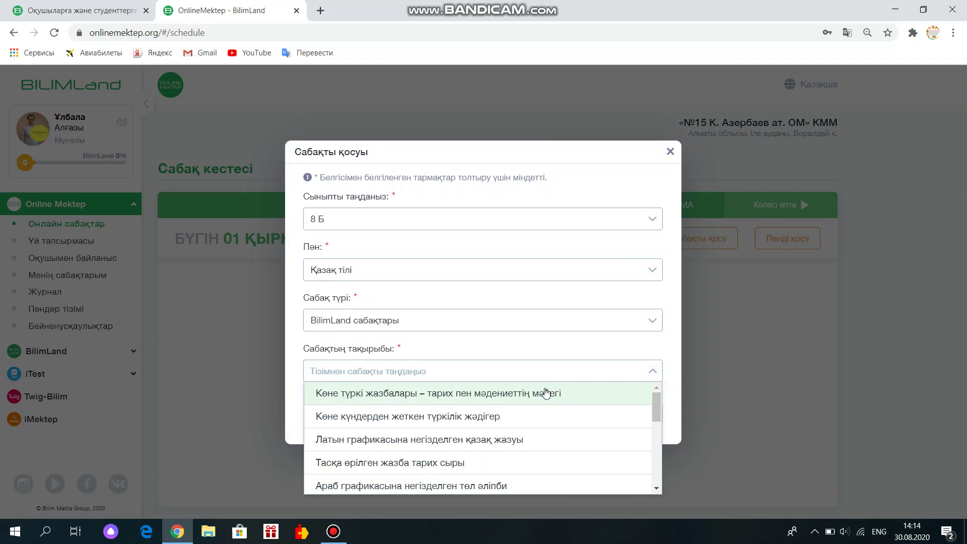
left_click(523, 394)
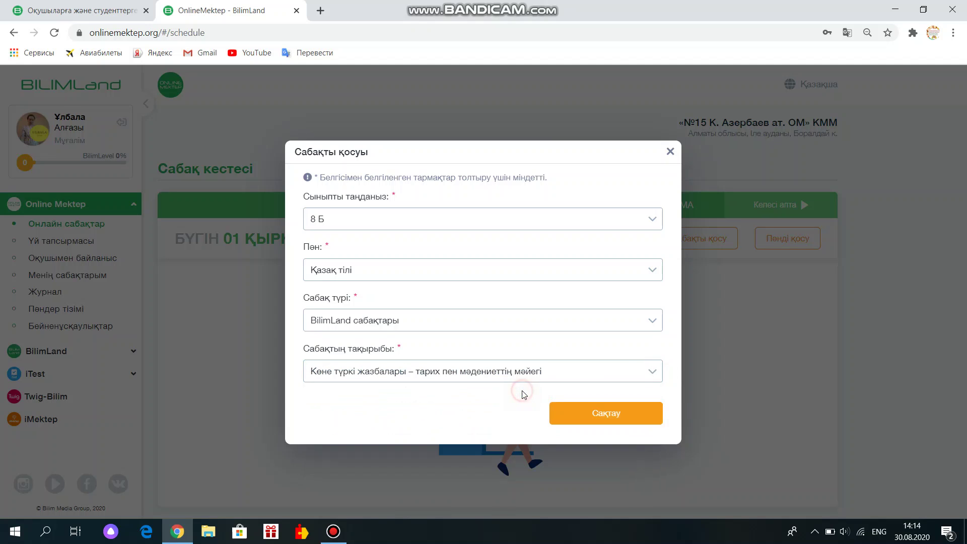
left_click(597, 410)
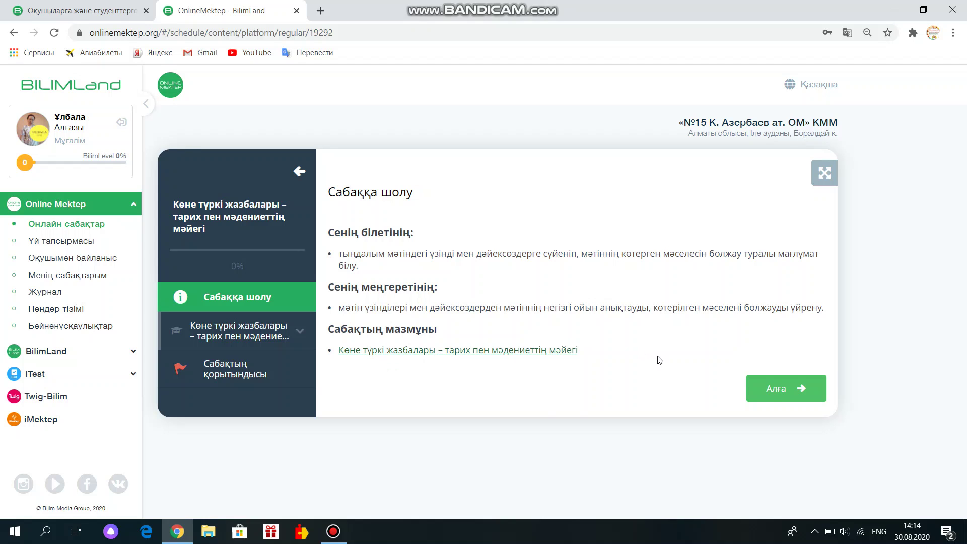
- Read through the opened lesson's Конспект and proceed to Жаттығу 1
left_click(773, 392)
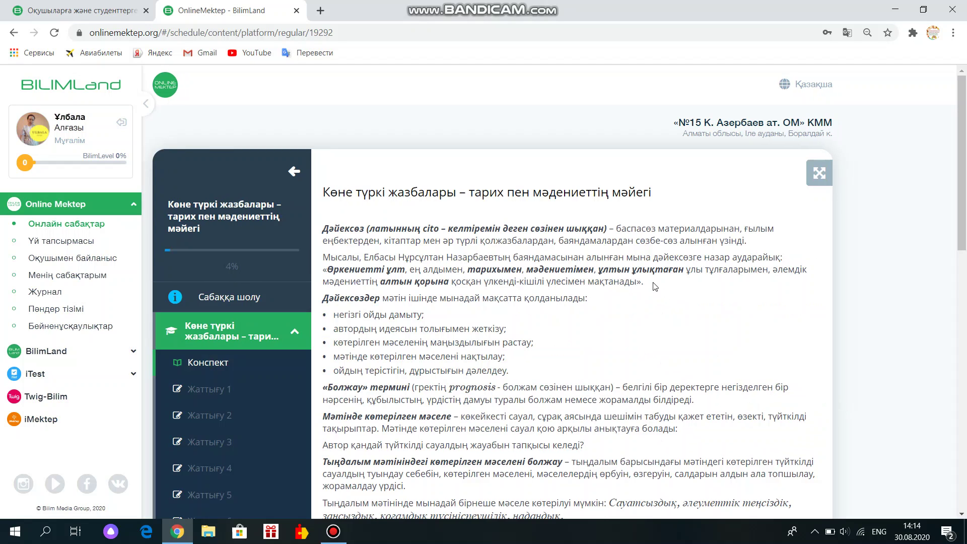
scroll(436, 224, "down", 3)
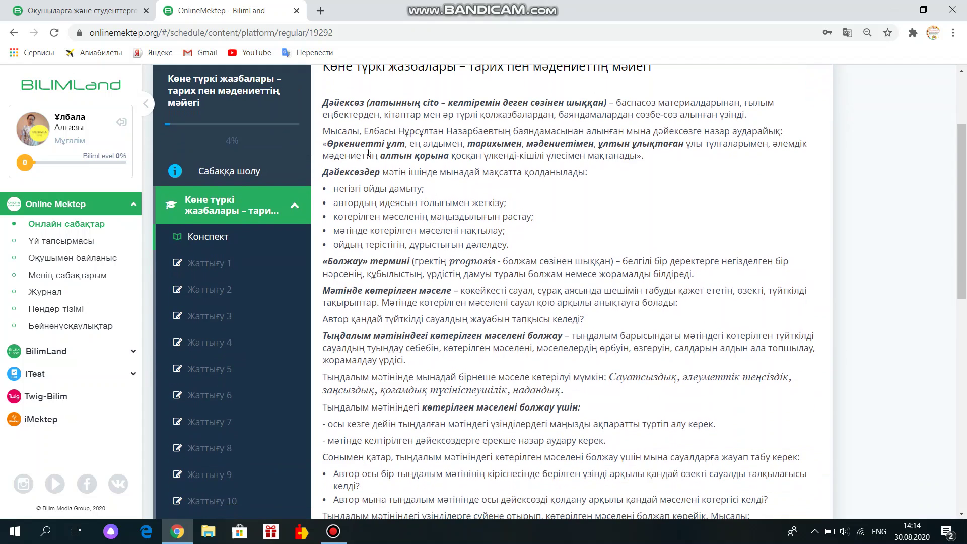
scroll(356, 129, "up", 1)
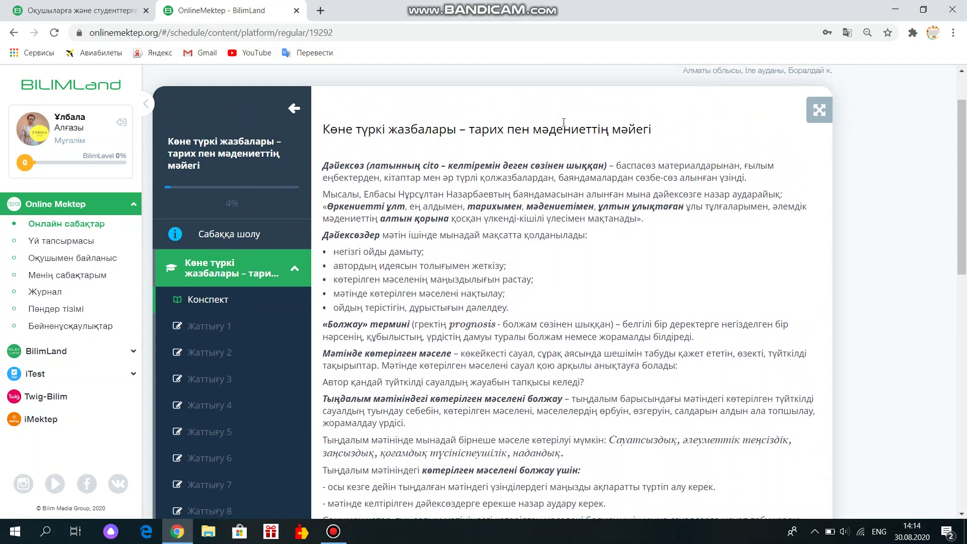
scroll(518, 301, "down", 3)
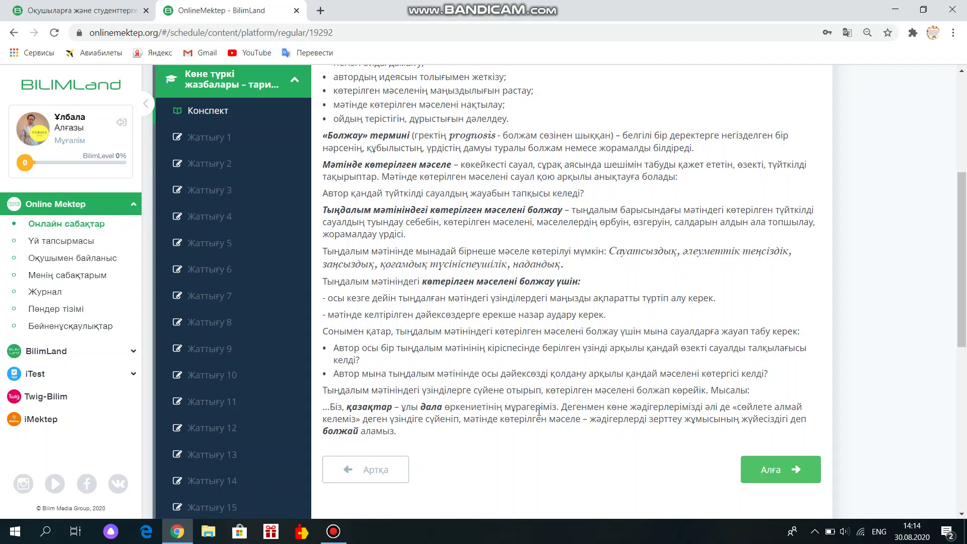
left_click(766, 467)
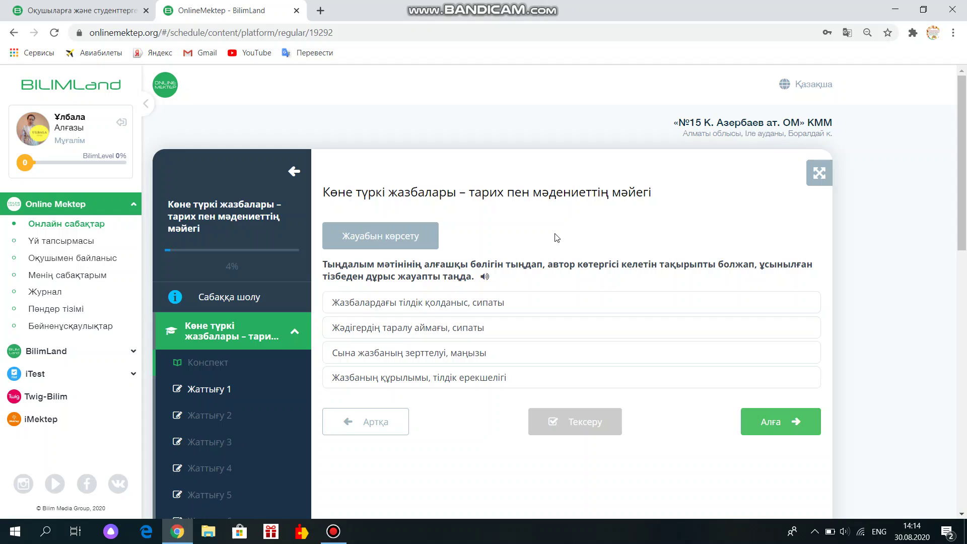
left_click(222, 360)
scroll(239, 354, "down", 1)
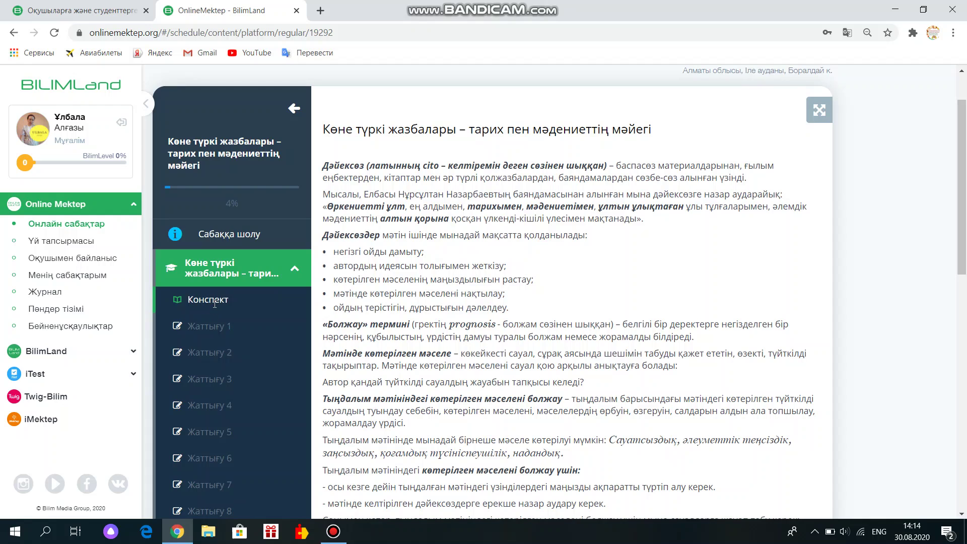
scroll(215, 304, "down", 3)
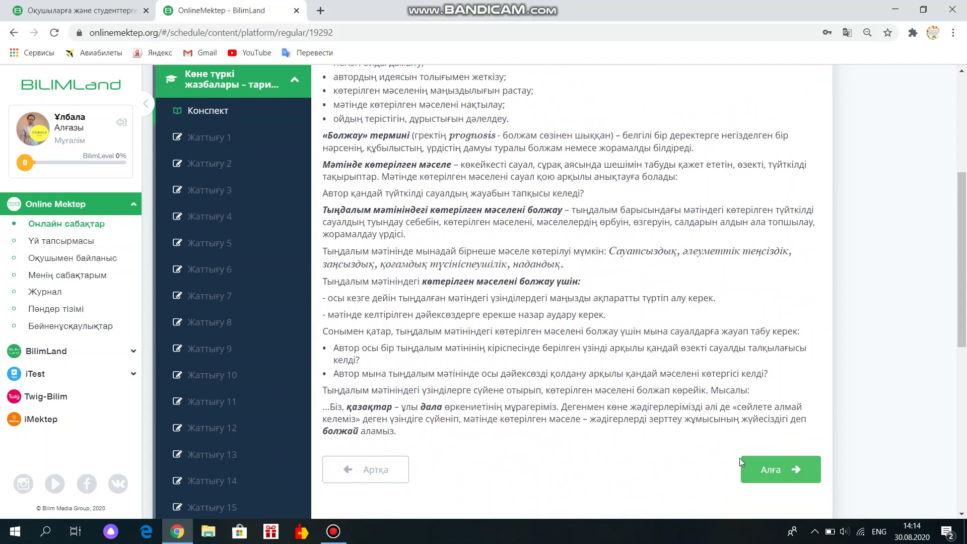
left_click(762, 471)
- Look through the lesson's full list of exercises down to Сабақтың қорытындысы and return to the question of Жаттығу 1
scroll(295, 348, "down", 1)
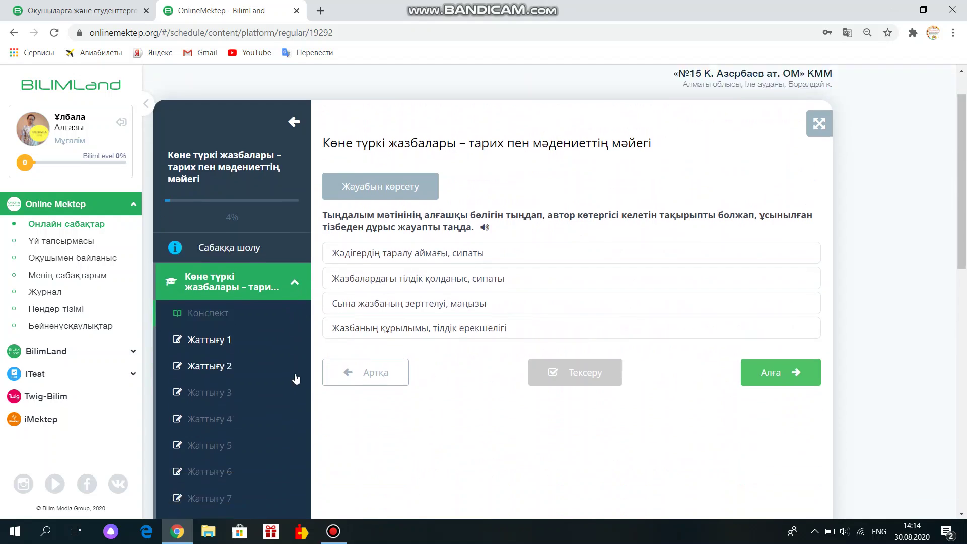
scroll(287, 371, "down", 1)
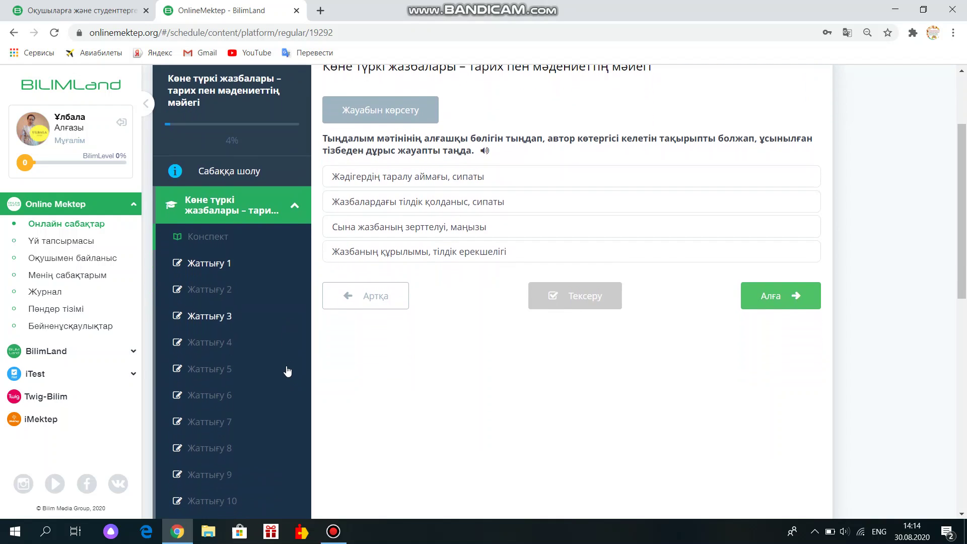
scroll(288, 371, "down", 9)
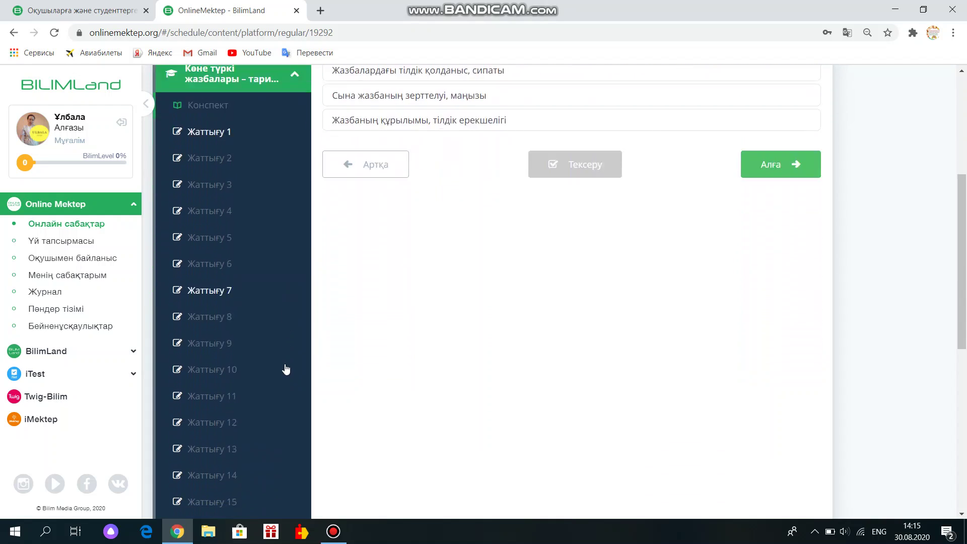
scroll(283, 367, "up", 3)
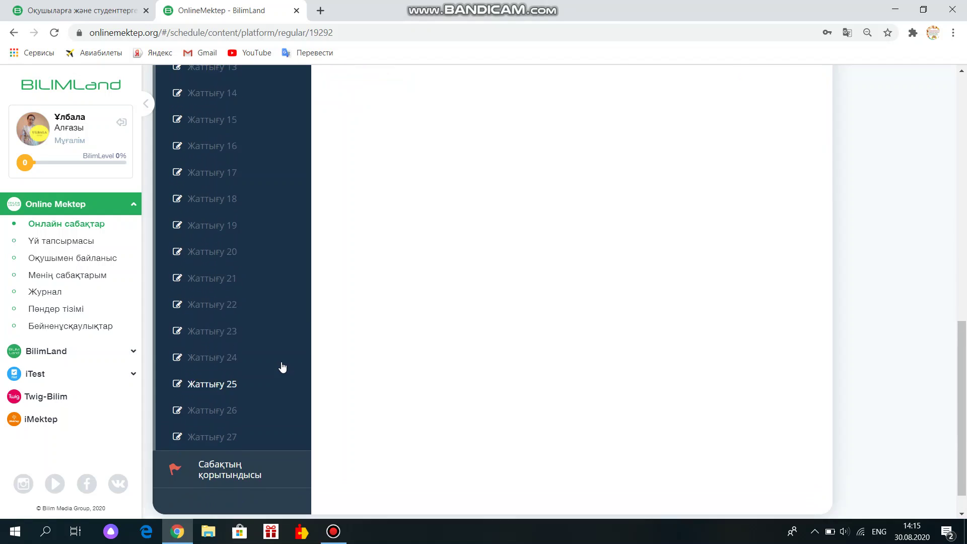
scroll(280, 367, "down", 3)
scroll(287, 324, "up", 11)
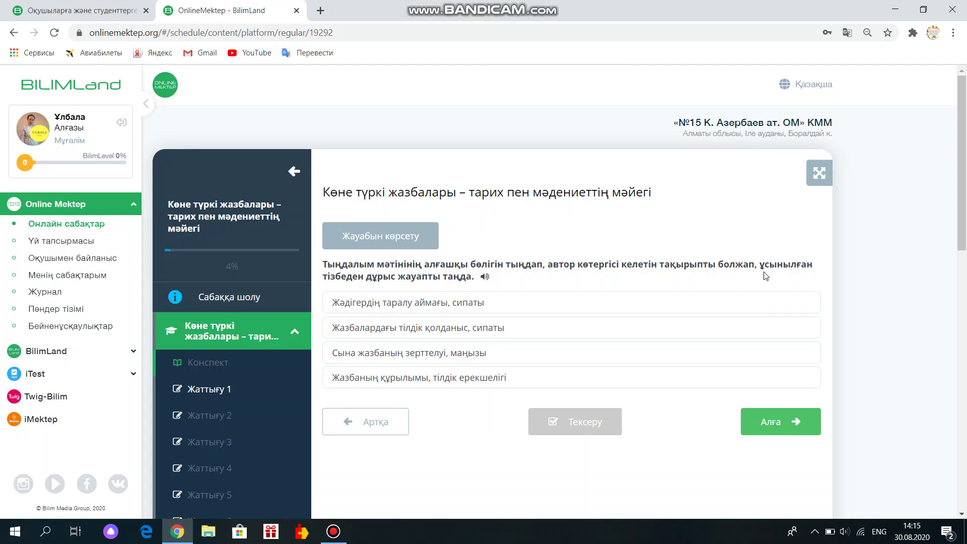
- Play the audio of Жаттығу 1 and raise the speaker volume to the maximum
left_click(485, 277)
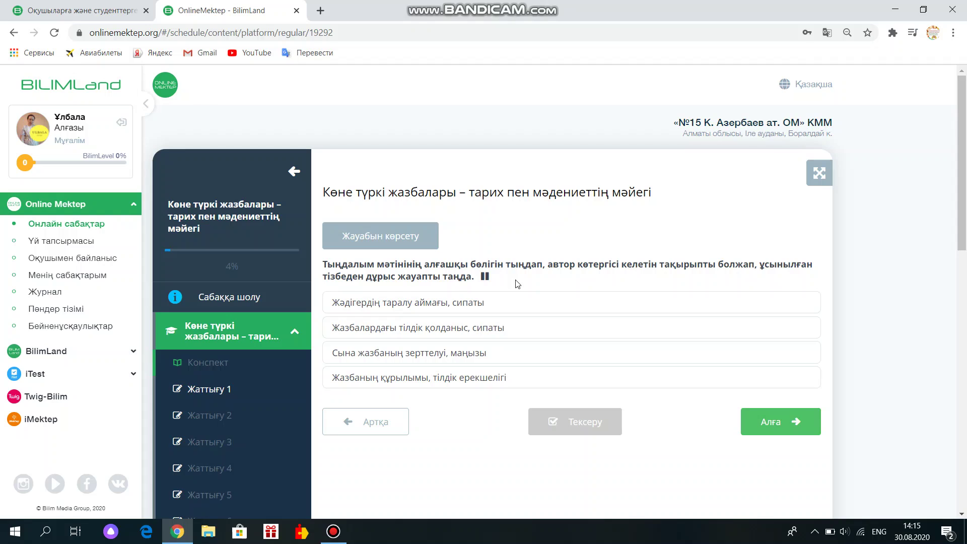
left_click(845, 531)
left_click(905, 502)
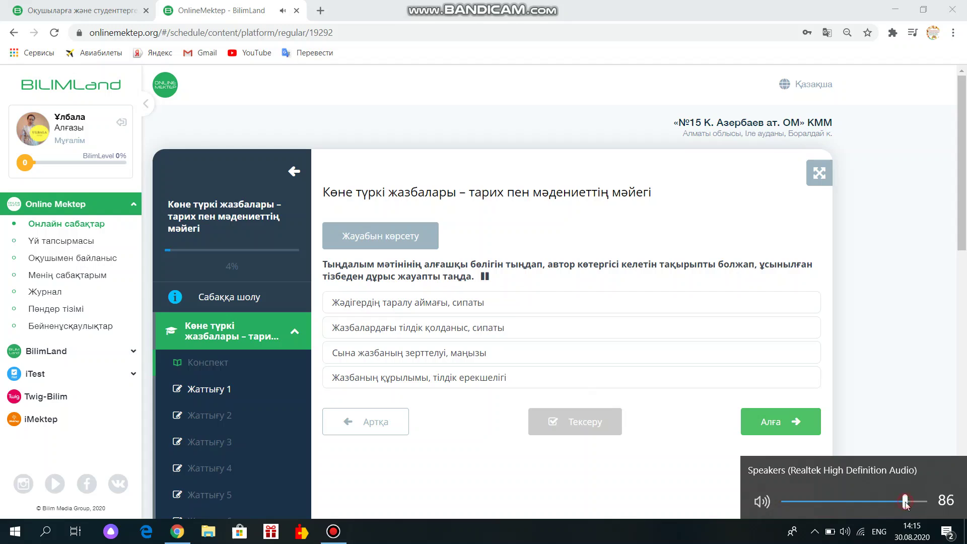
left_click(911, 503)
left_click_drag(911, 503, 926, 502)
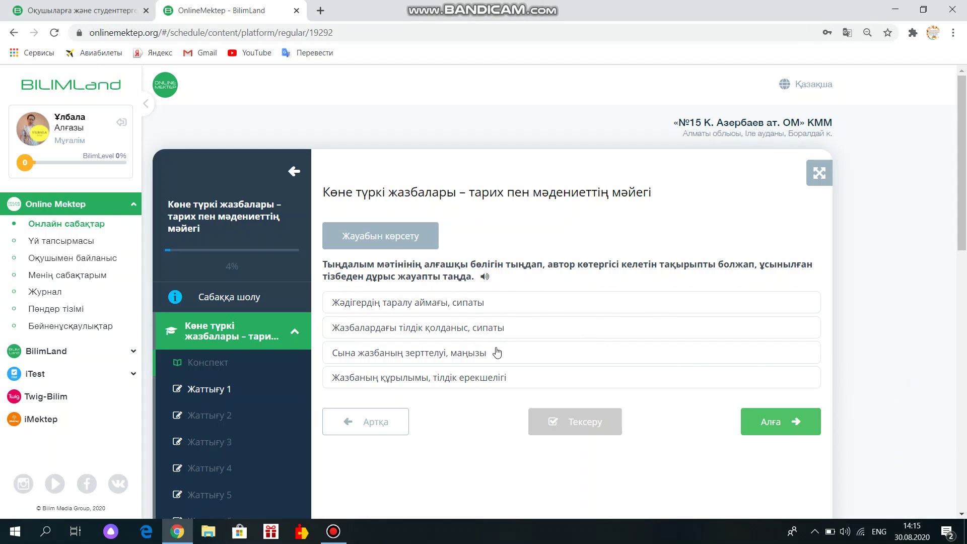
- Answer Жаттығу 1 with "Сына жазбаның зерттелуі, маңызы", check the answer, read its explanation and continue to Жаттығу 2
left_click(404, 354)
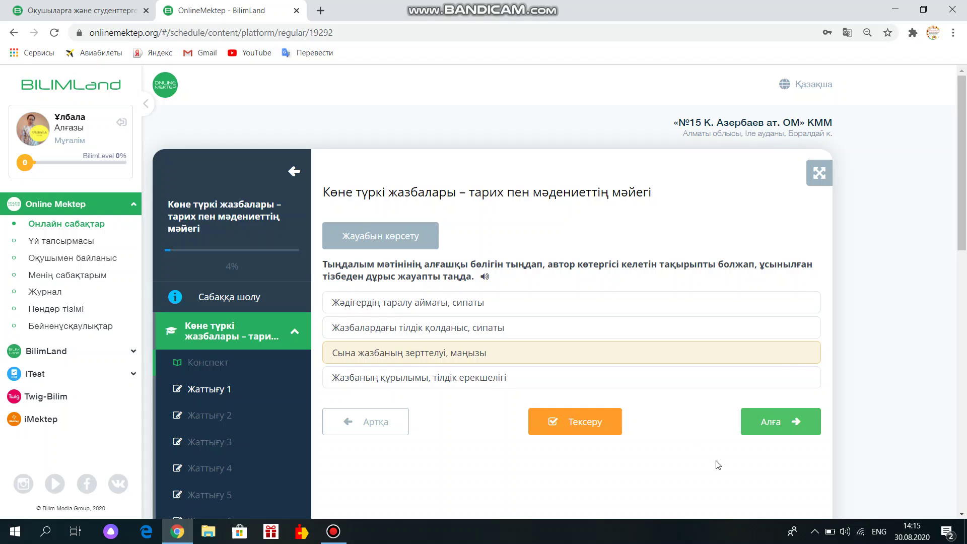
left_click(780, 434)
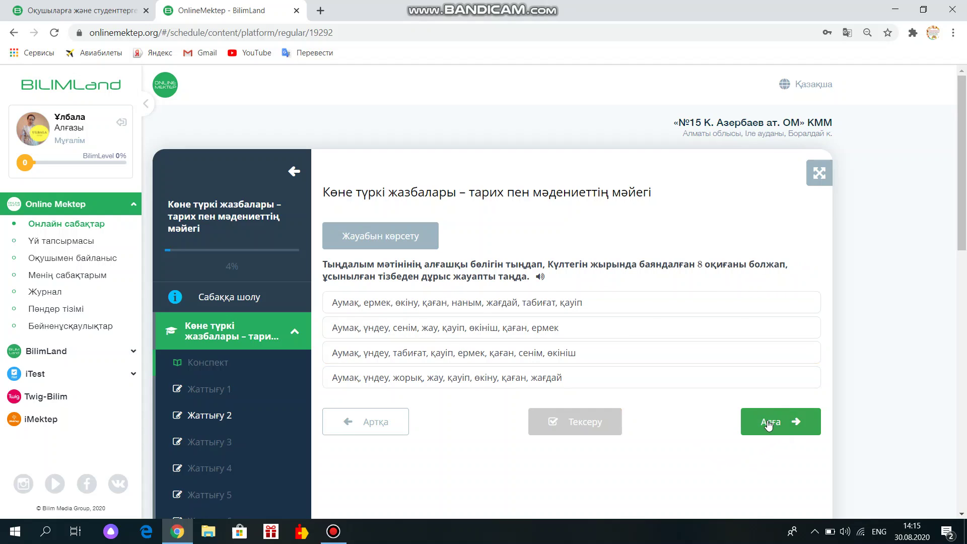
left_click(361, 419)
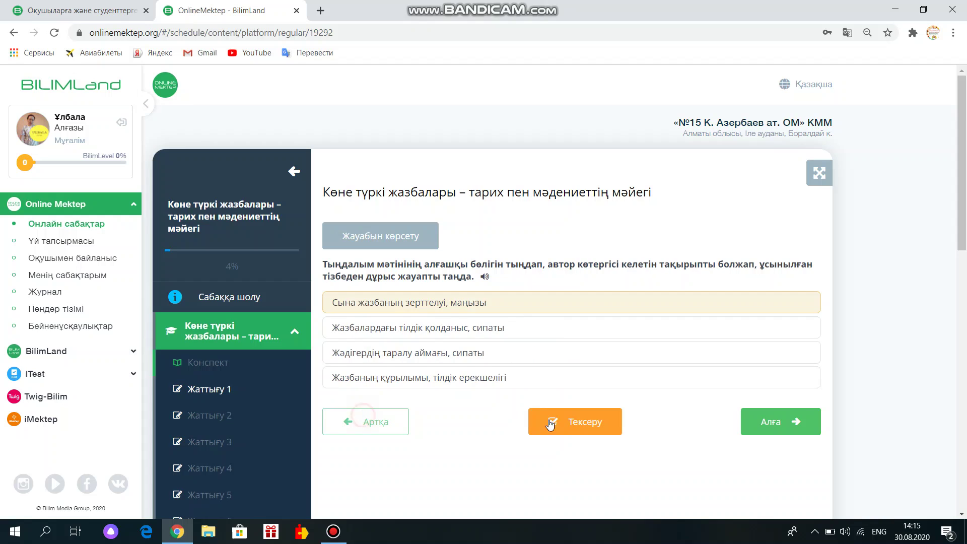
left_click(587, 427)
scroll(587, 427, "down", 2)
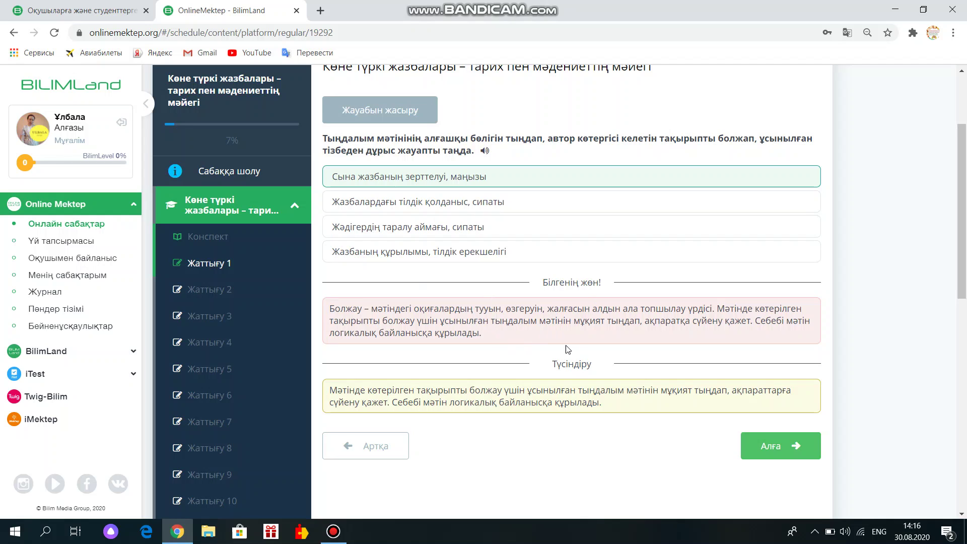
left_click(789, 442)
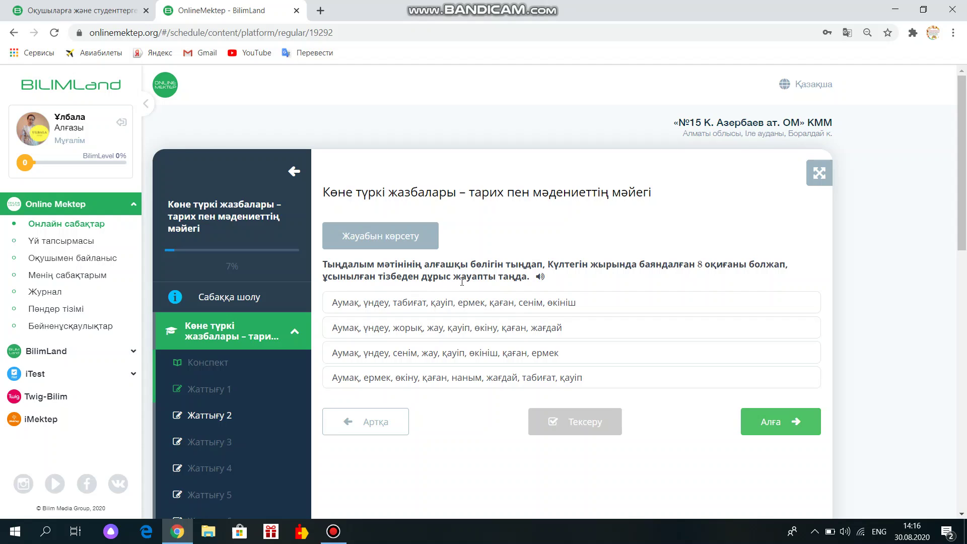
- Leave the lesson, check the Үй тапсырмасы list and return to the Онлайн сабақтар schedule
scroll(218, 402, "down", 8)
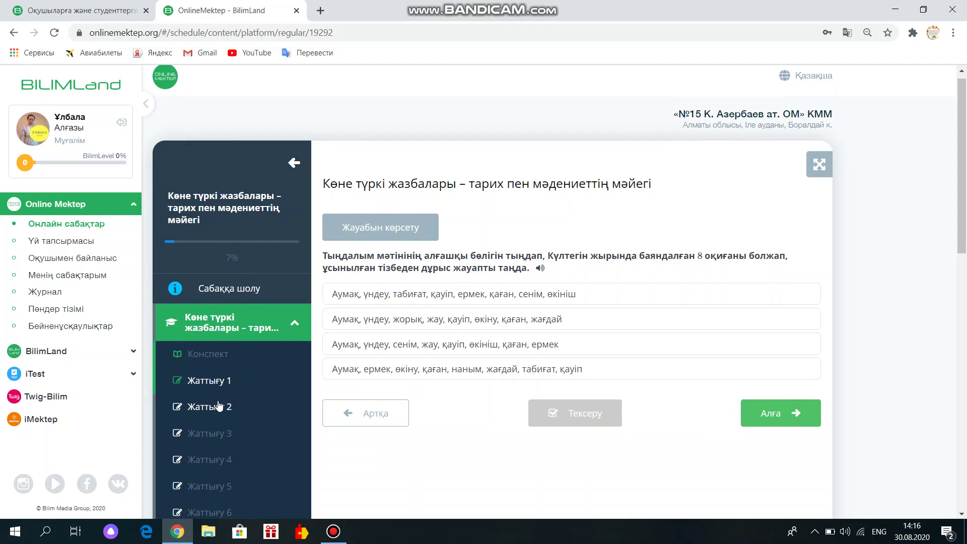
scroll(219, 399, "down", 4)
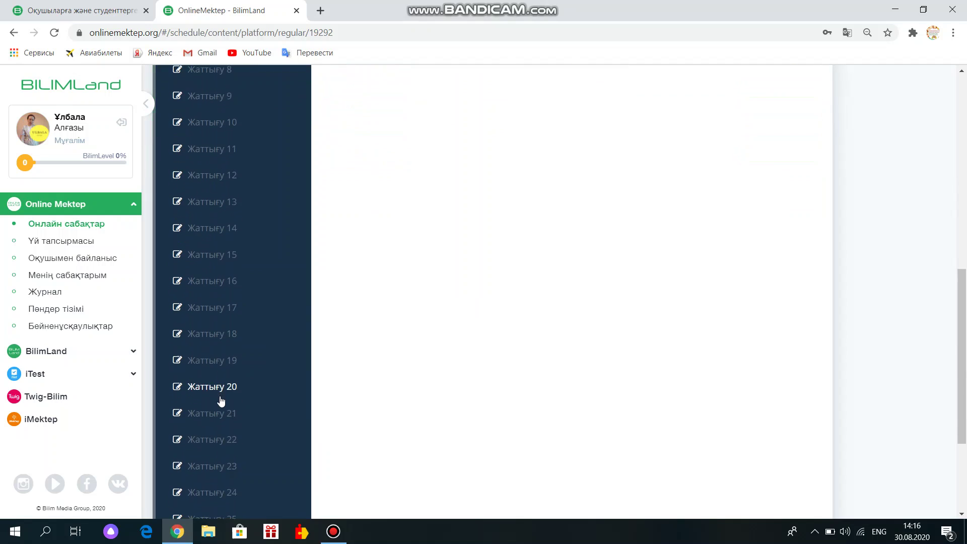
scroll(220, 400, "up", 12)
scroll(220, 402, "up", 1)
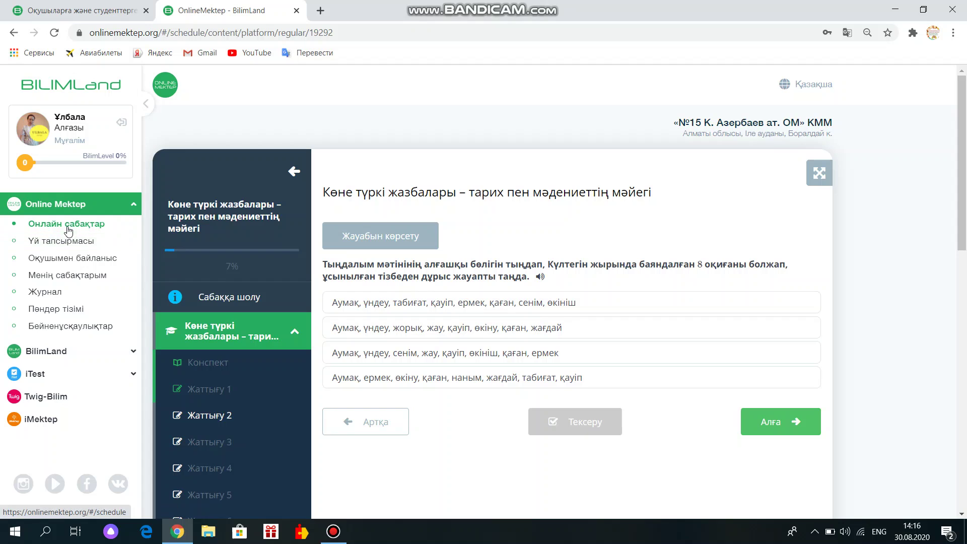
left_click(63, 241)
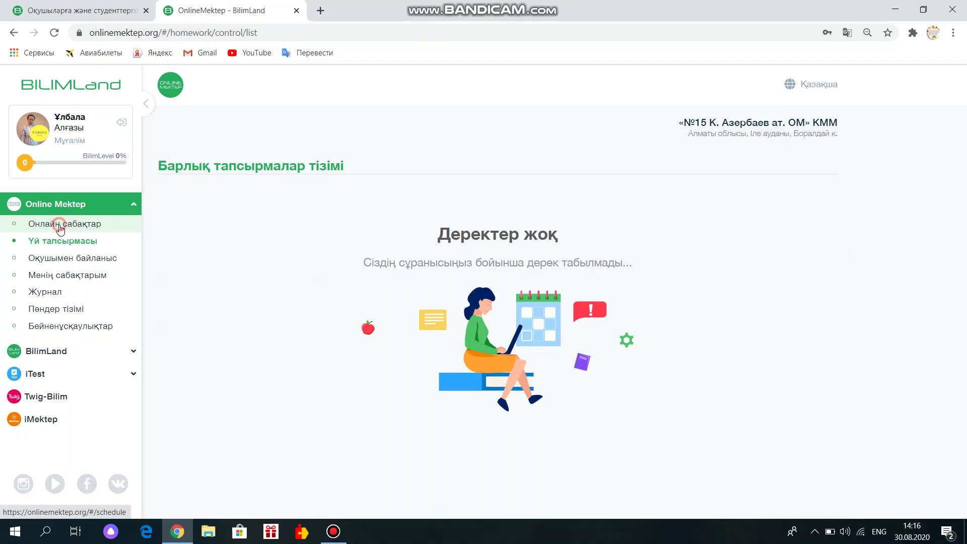
left_click(58, 223)
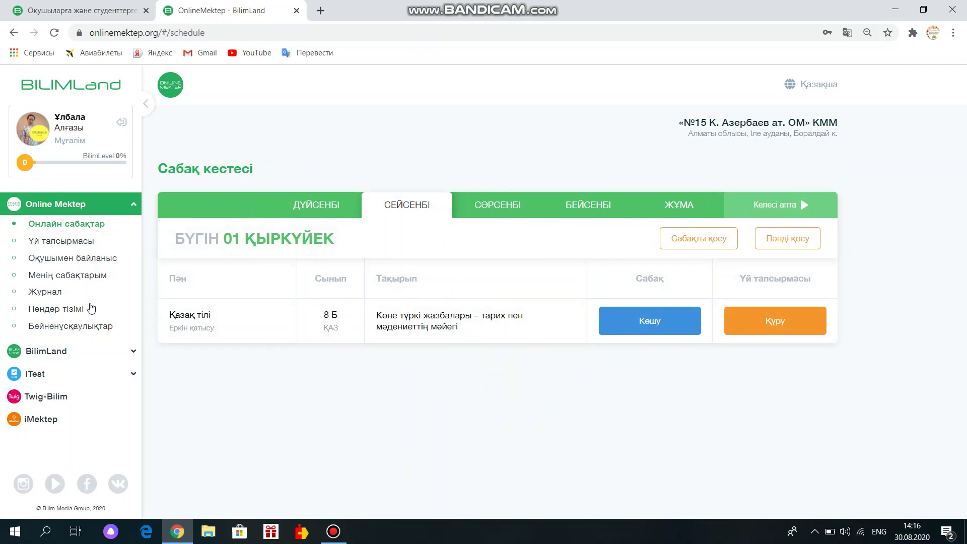
- View the Оқушымен байланыс chat page, then browse the primary-school subjects in Пәндер тізімі
left_click(60, 257)
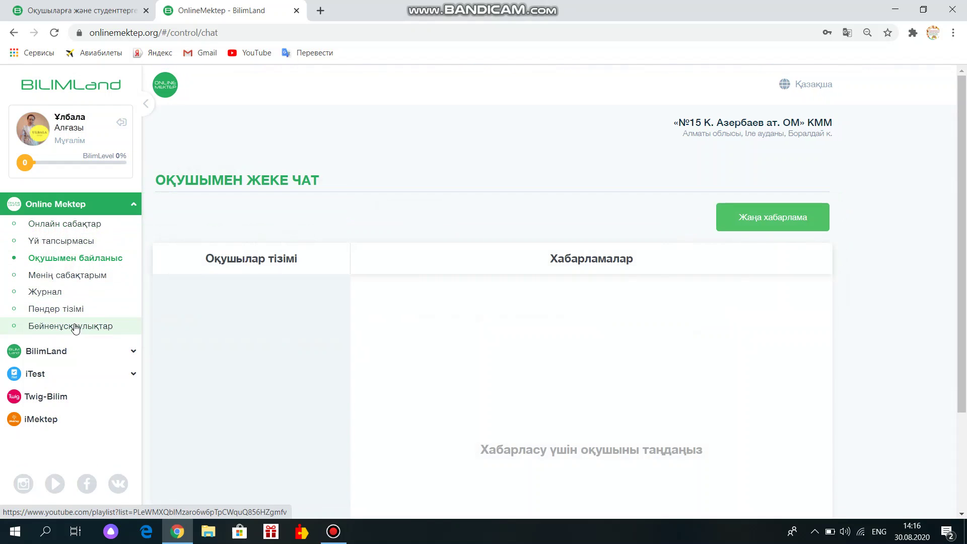
left_click(65, 309)
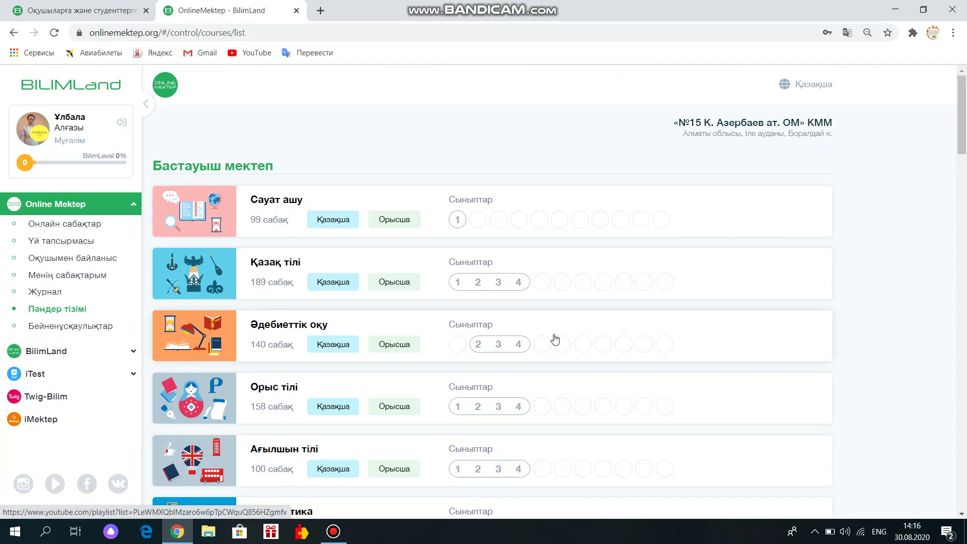
scroll(552, 337, "down", 1)
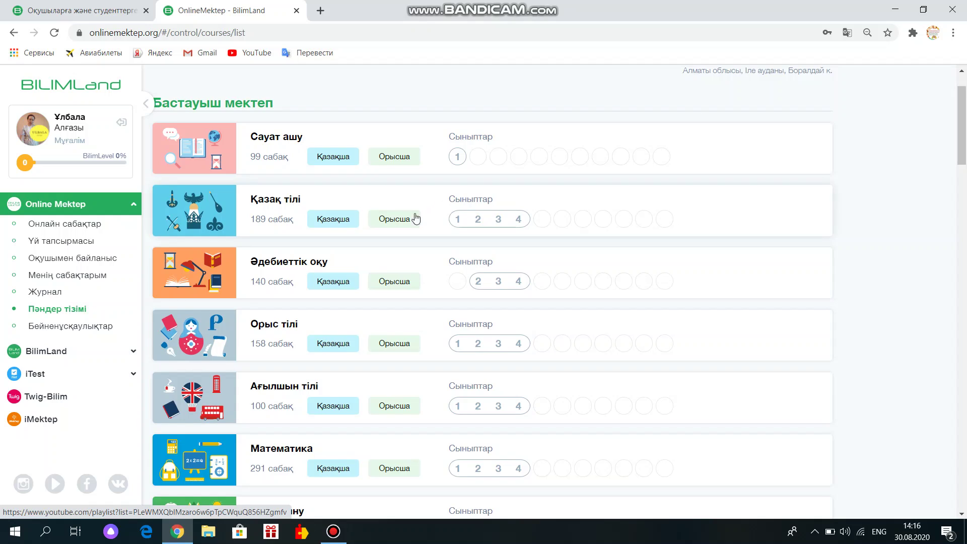
- Open the lesson list of the primary-school Қазақ тілі course in Қазақша for 2 сынып, 1 тоқсан
left_click(273, 202)
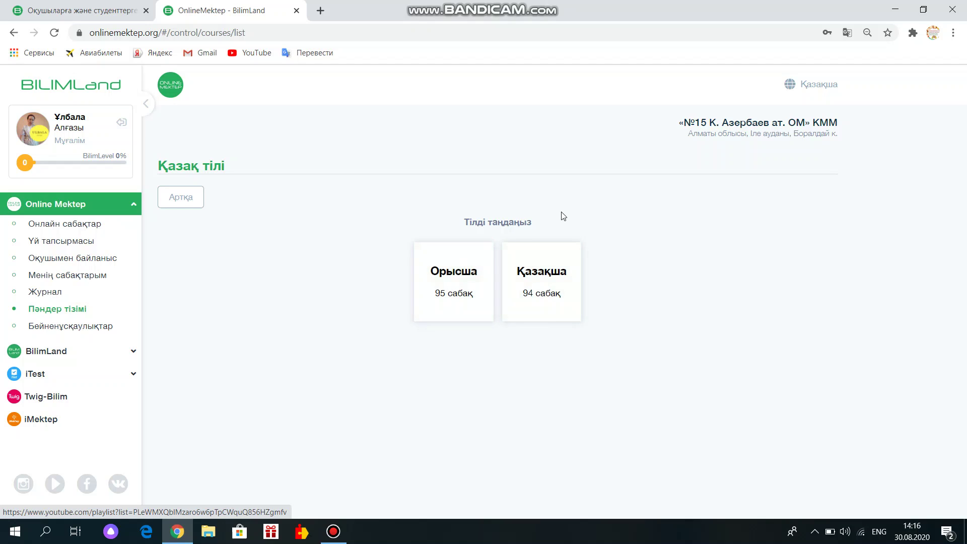
left_click(525, 292)
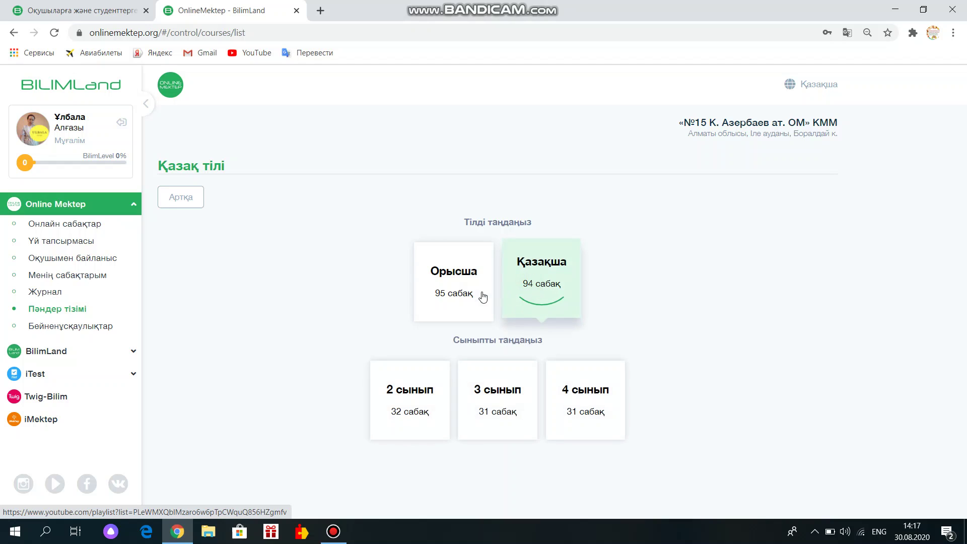
left_click(407, 400)
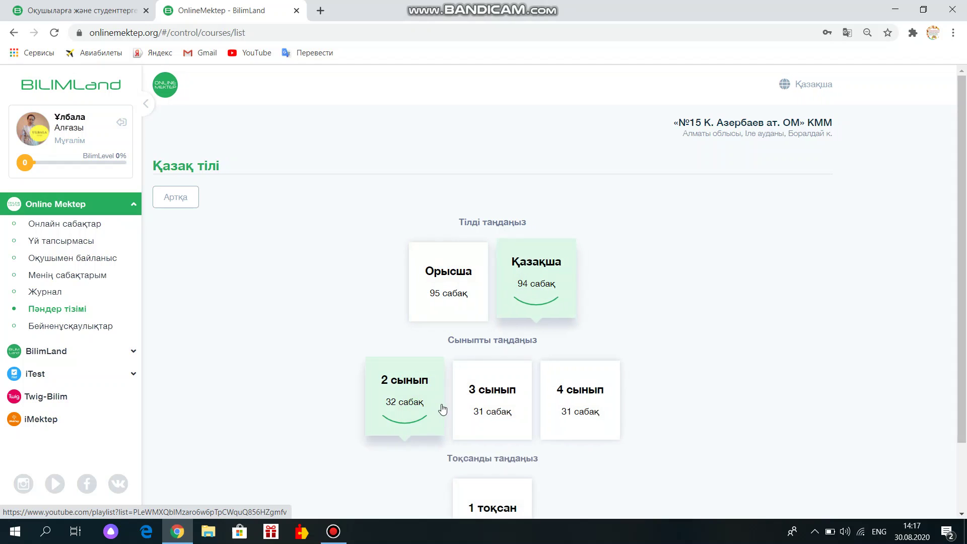
left_click(488, 471)
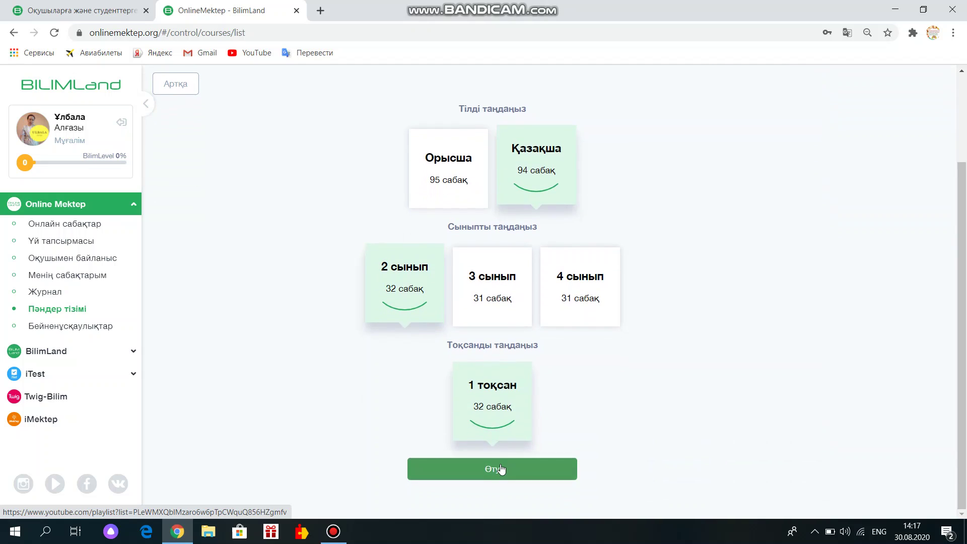
left_click(501, 469)
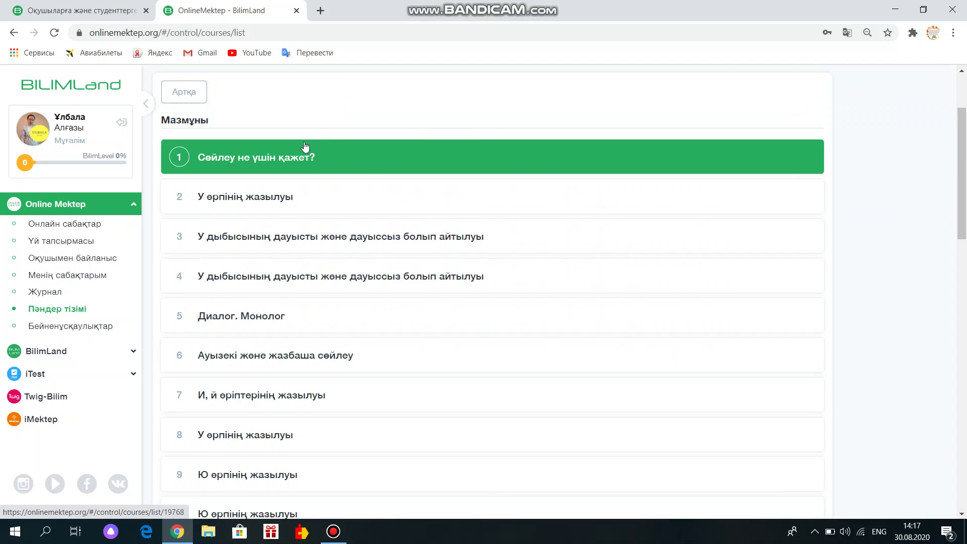
- Look through the course's Мазмұны list and open the lesson "Сөйлеу не үшін қажет?" at its video explanation
scroll(304, 379, "down", 12)
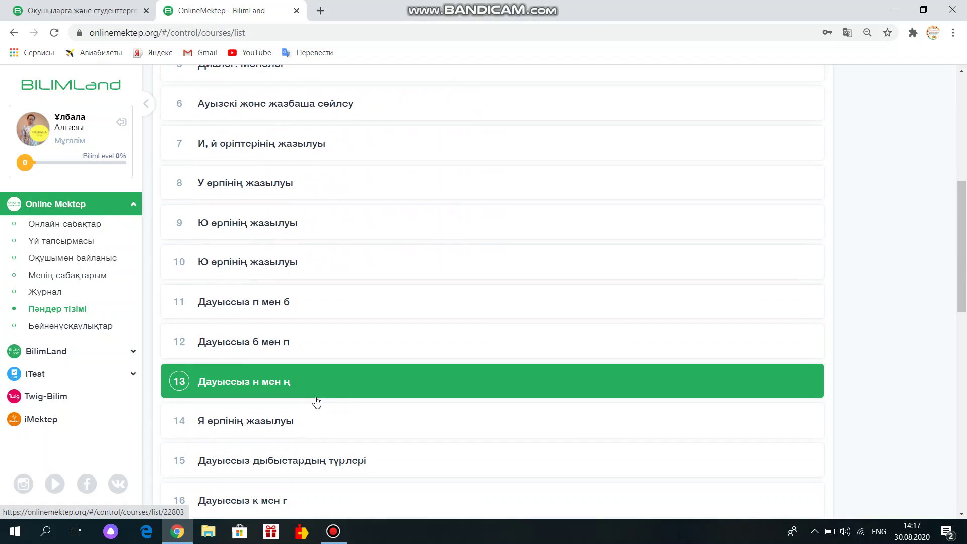
scroll(317, 400, "up", 12)
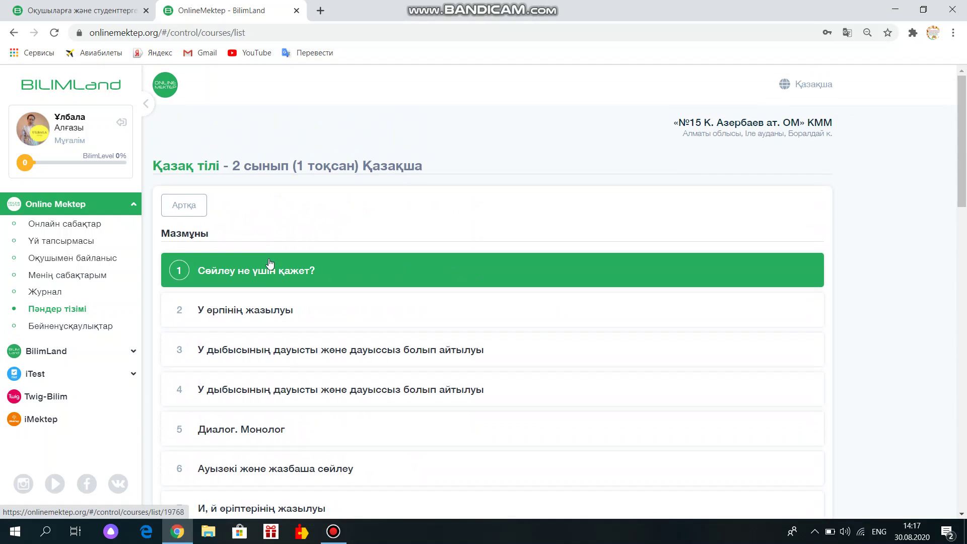
left_click(270, 272)
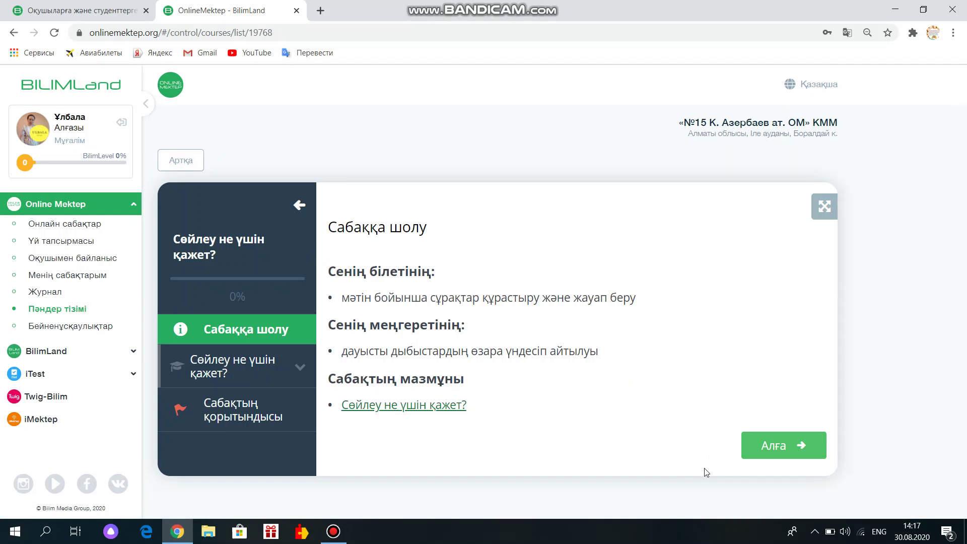
left_click(779, 447)
- Look through the lesson's exercises down to Сабақтың қорытындысы and return to the video
scroll(461, 384, "down", 3)
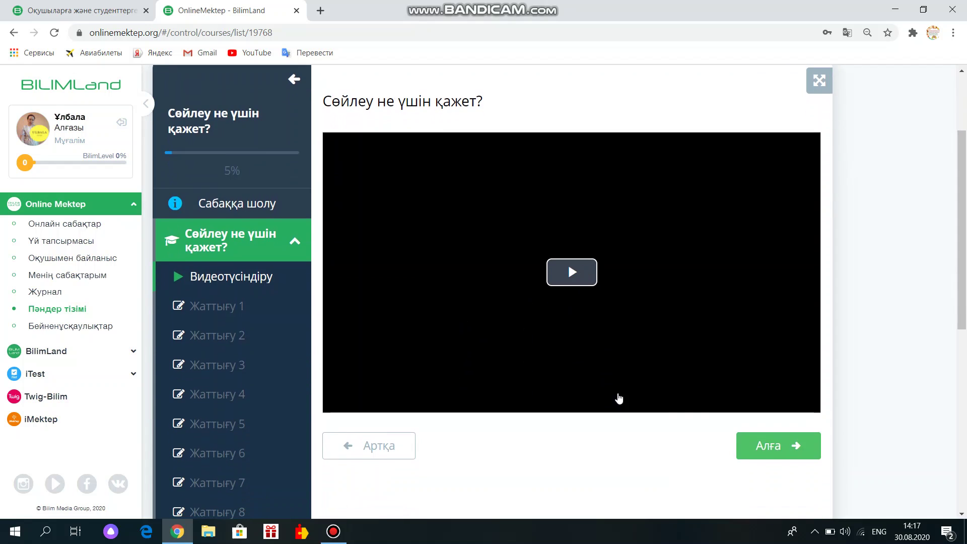
scroll(220, 297, "down", 8)
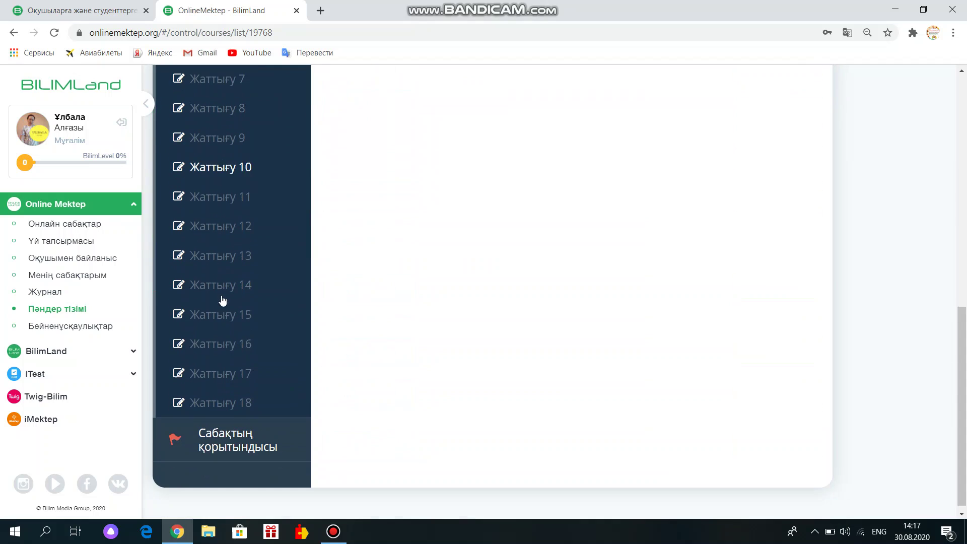
scroll(236, 382, "up", 10)
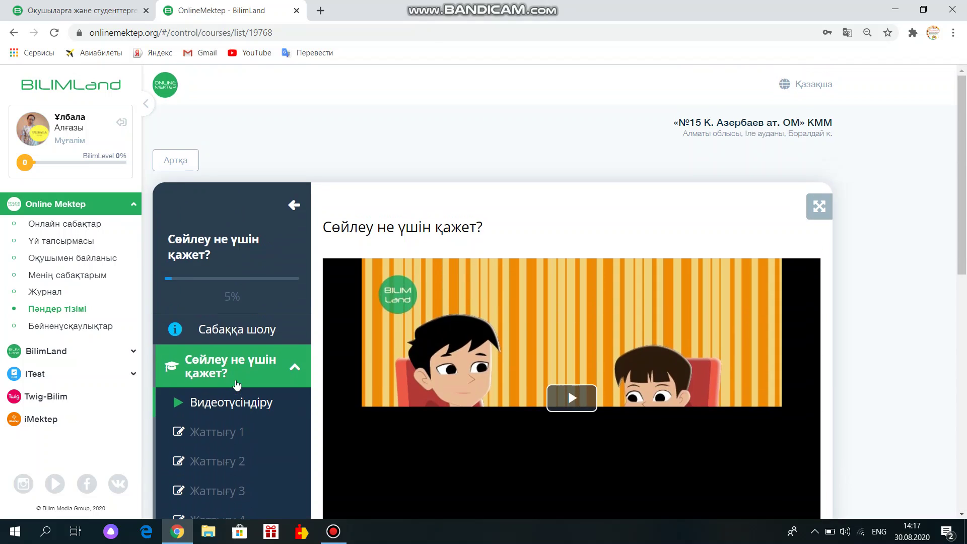
- Leave the lesson and go back to the Оқушымен байланыс chat page
left_click(62, 209)
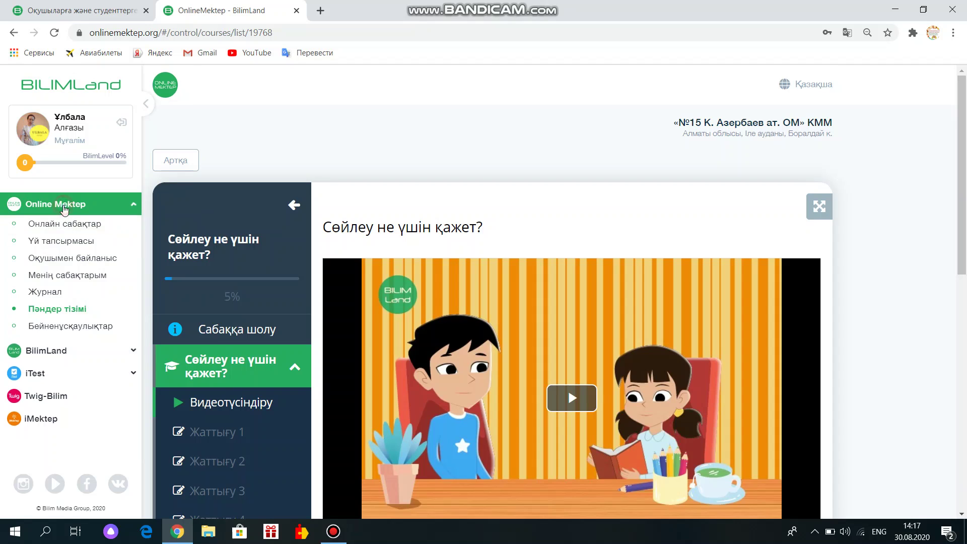
left_click(62, 208)
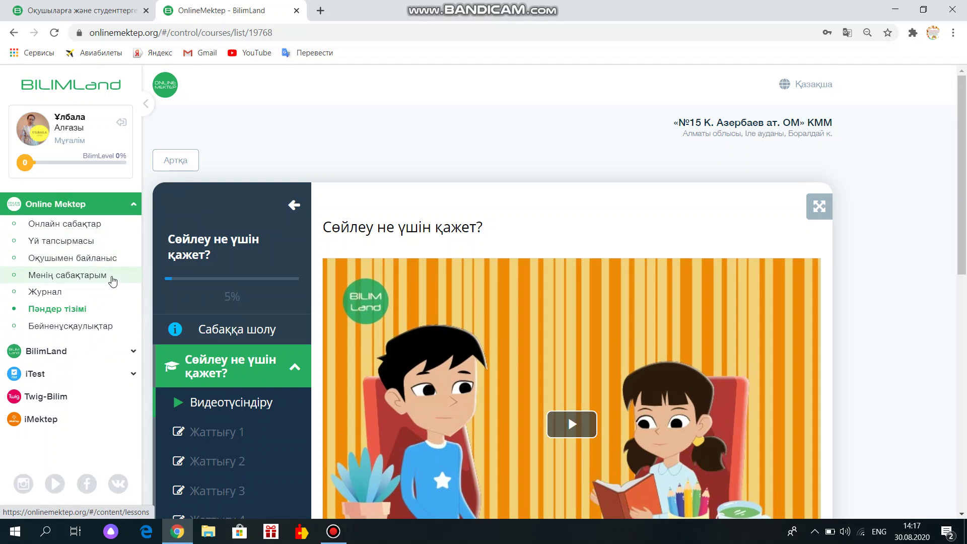
left_click(108, 262)
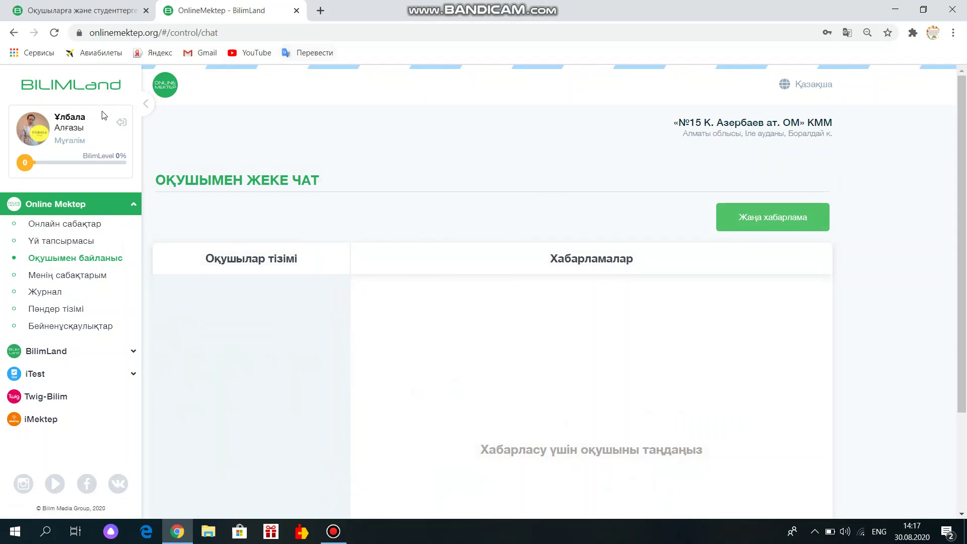
- Collapse the Online Mektep section, log out of the teacher account and switch to the bilimland.kz home page
left_click(97, 207)
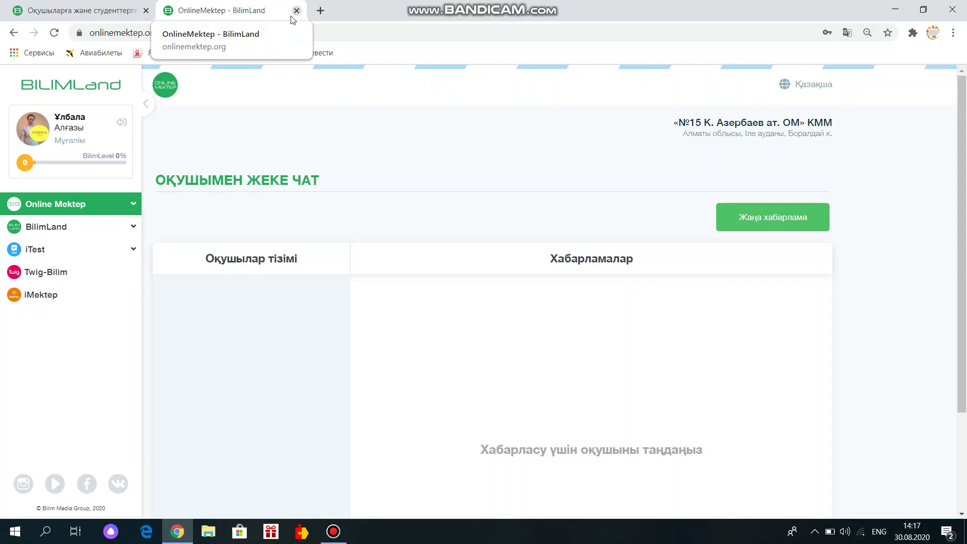
left_click(121, 123)
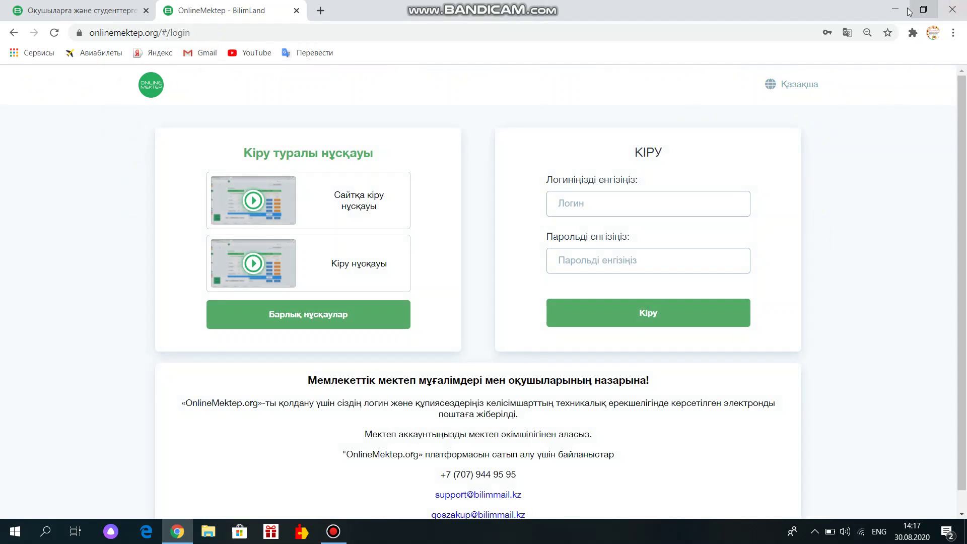
left_click(76, 9)
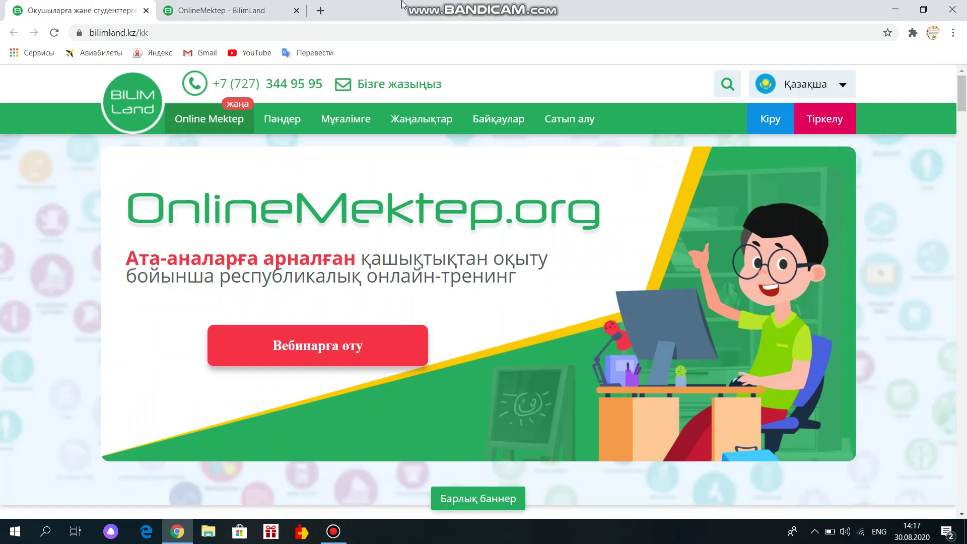